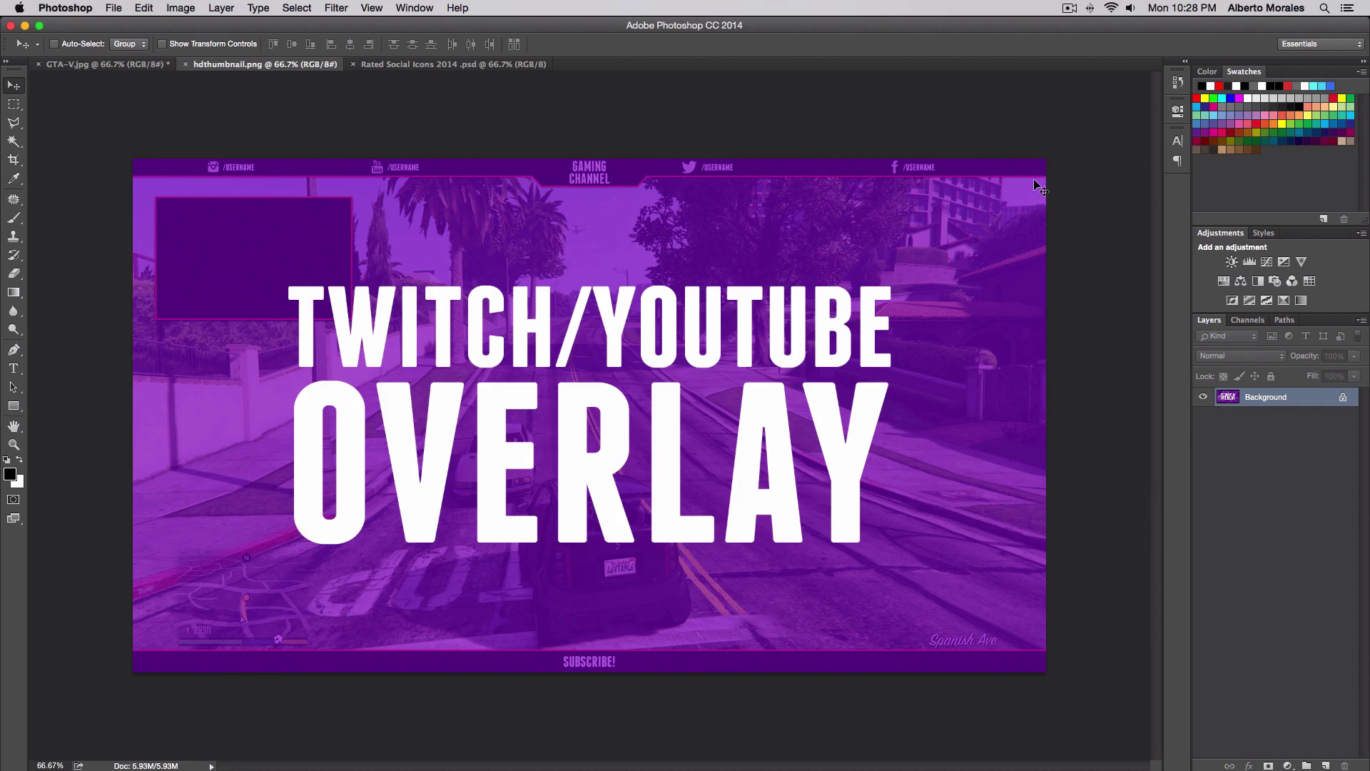
Step: Close the hdthumbnail.png overlay example, leaving GTA-V.jpg as the active document
key("super+w")
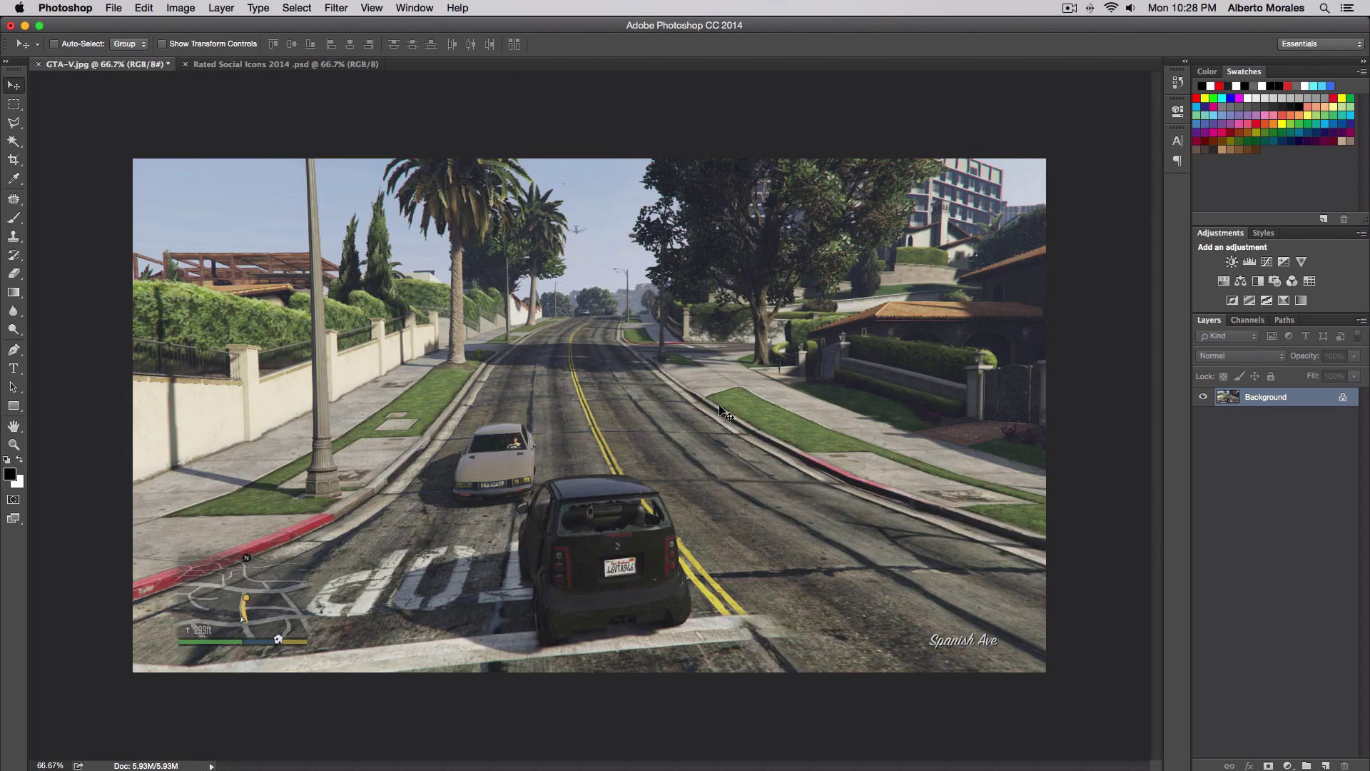
Step: Convert the locked Background into a layer named GTA and turn on rulers
key("super+minus")
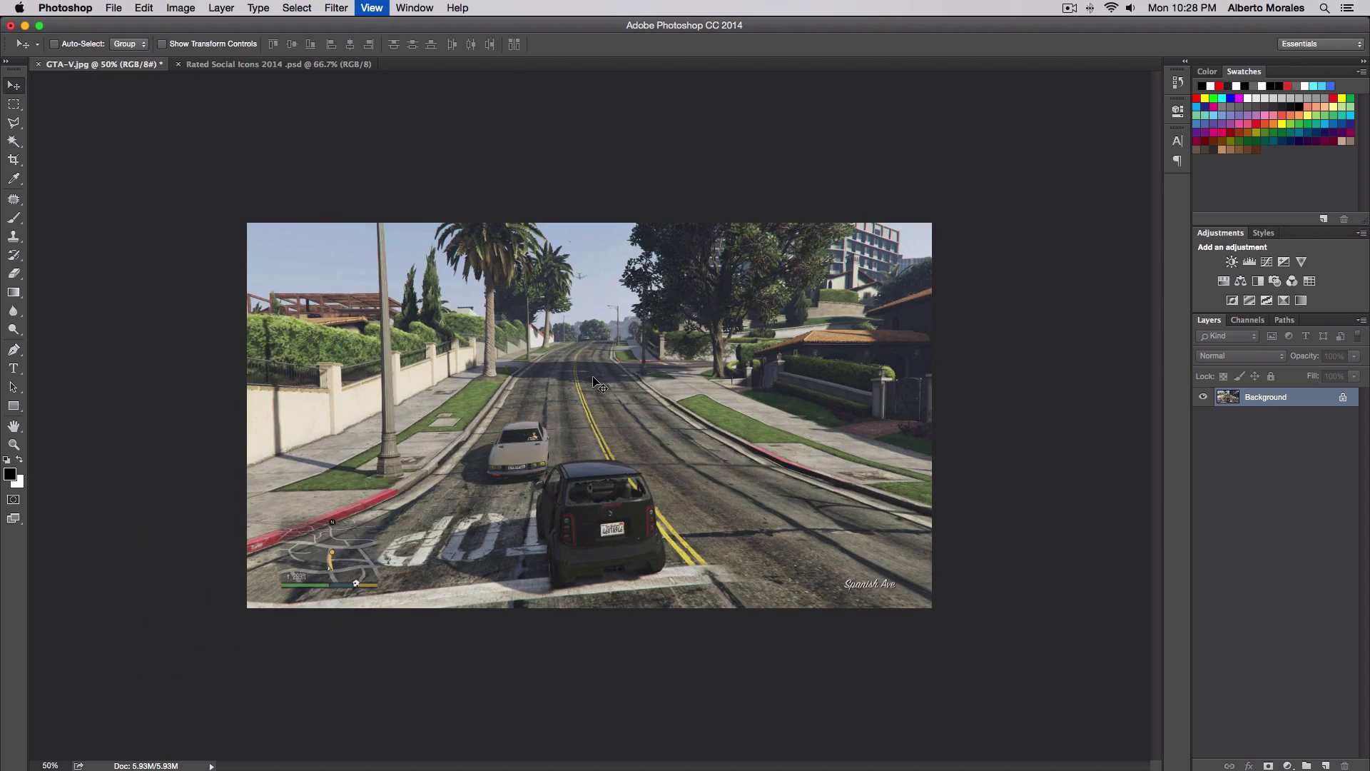
key("super+equal")
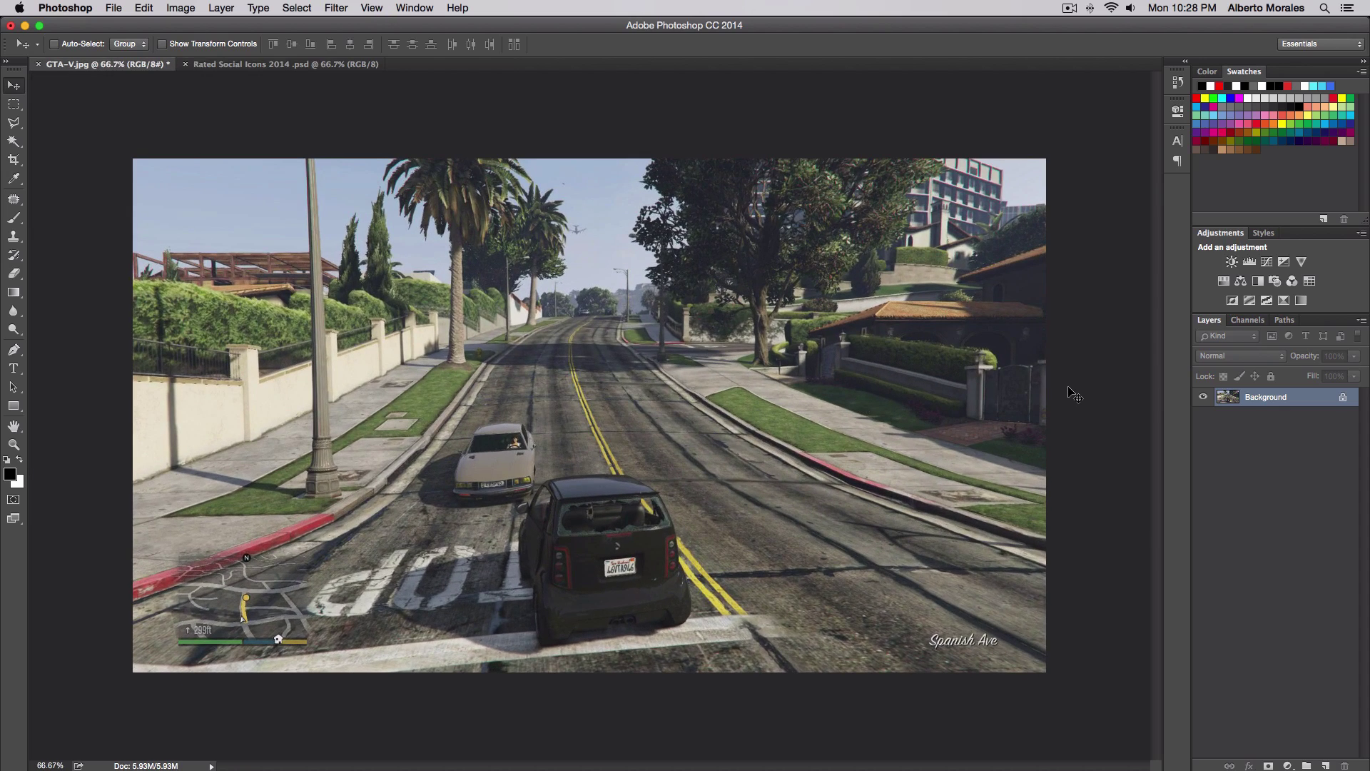
double_click(1313, 400)
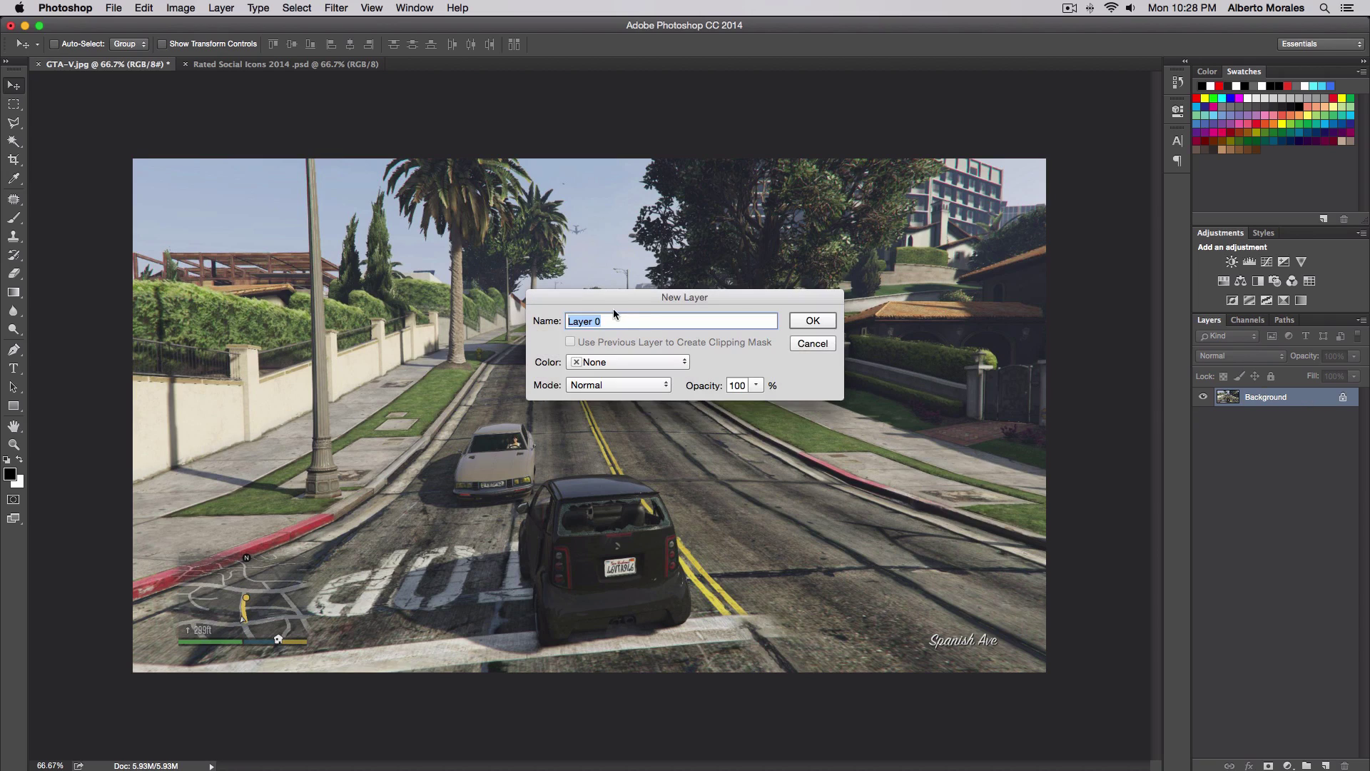
type("GTA")
key("Return")
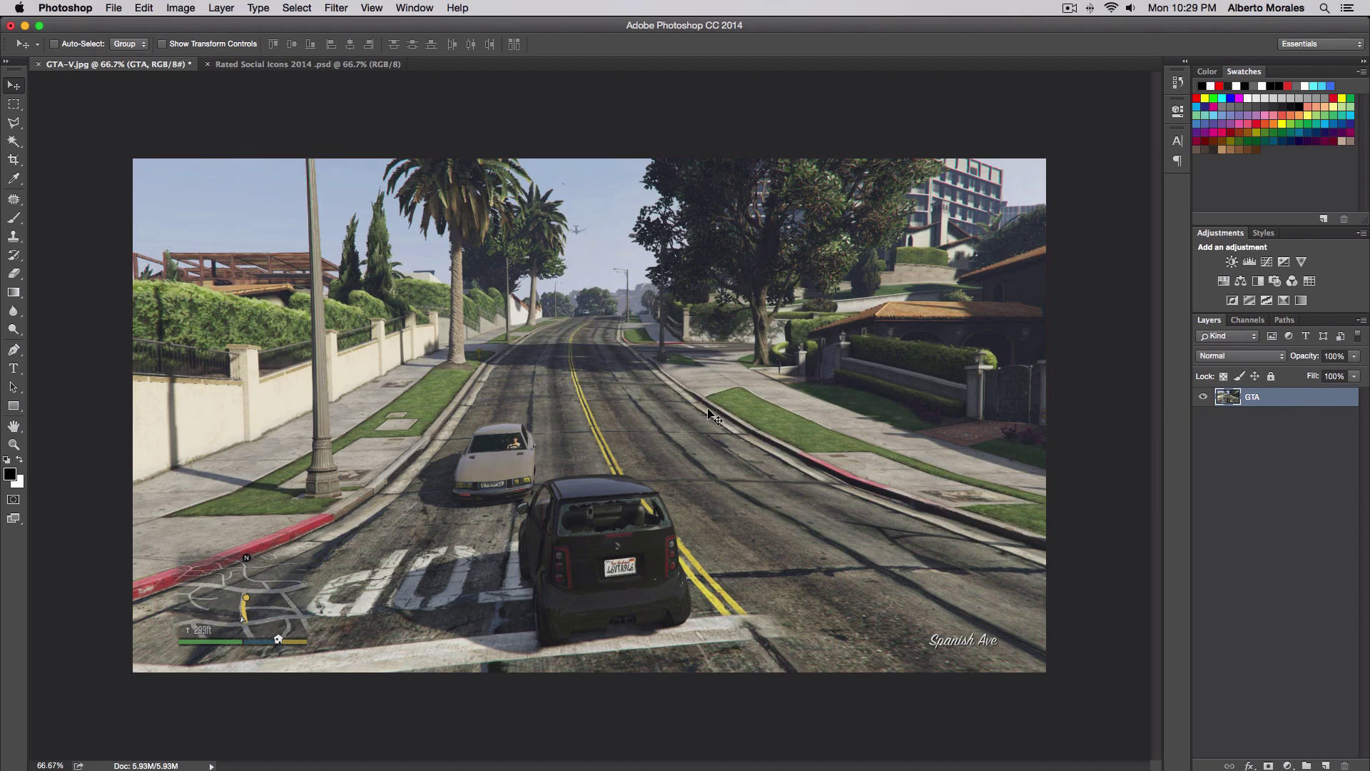
key("super+r")
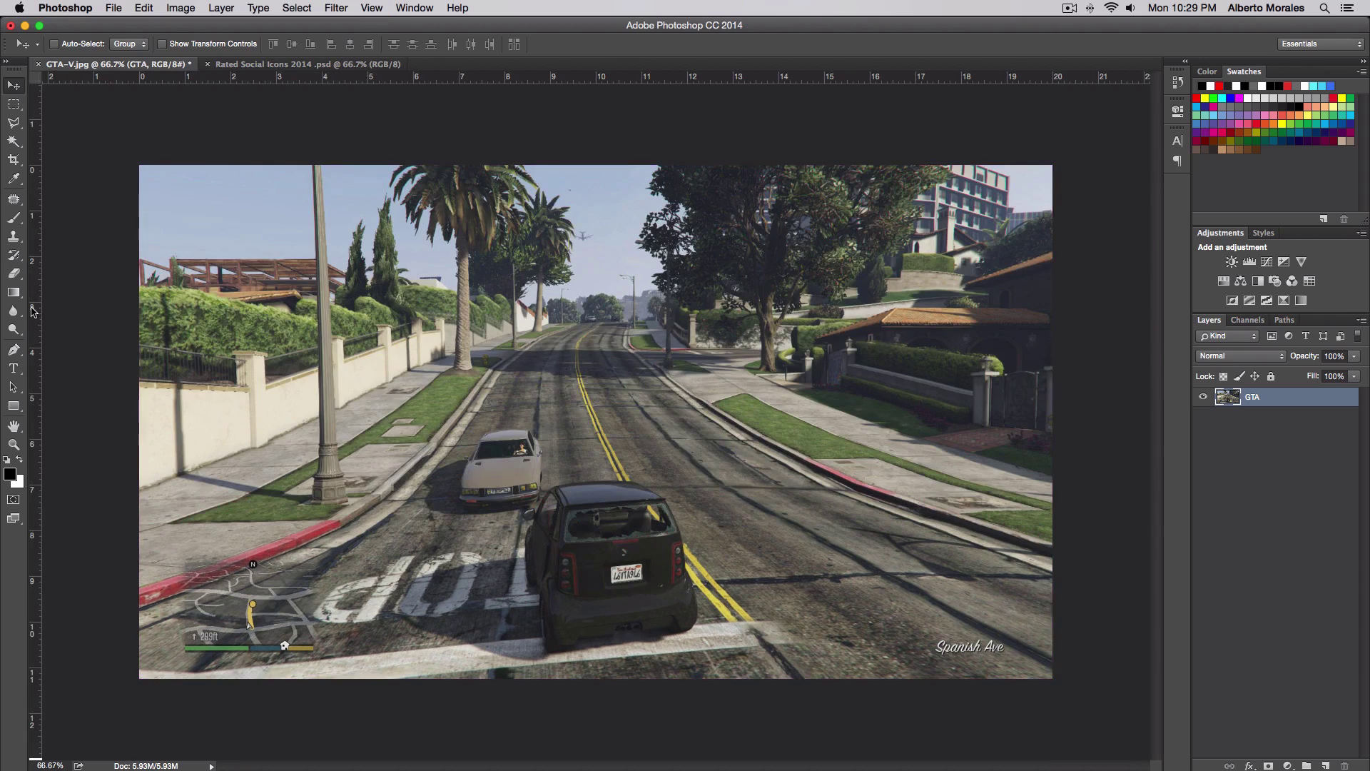
Step: Add a centre vertical guide and fill an angled black top-left bar on a new layer
mouse_move(32, 311)
left_mouse_down()
mouse_move(625, 312)
mouse_move(596, 312)
left_mouse_up()
left_click(11, 125)
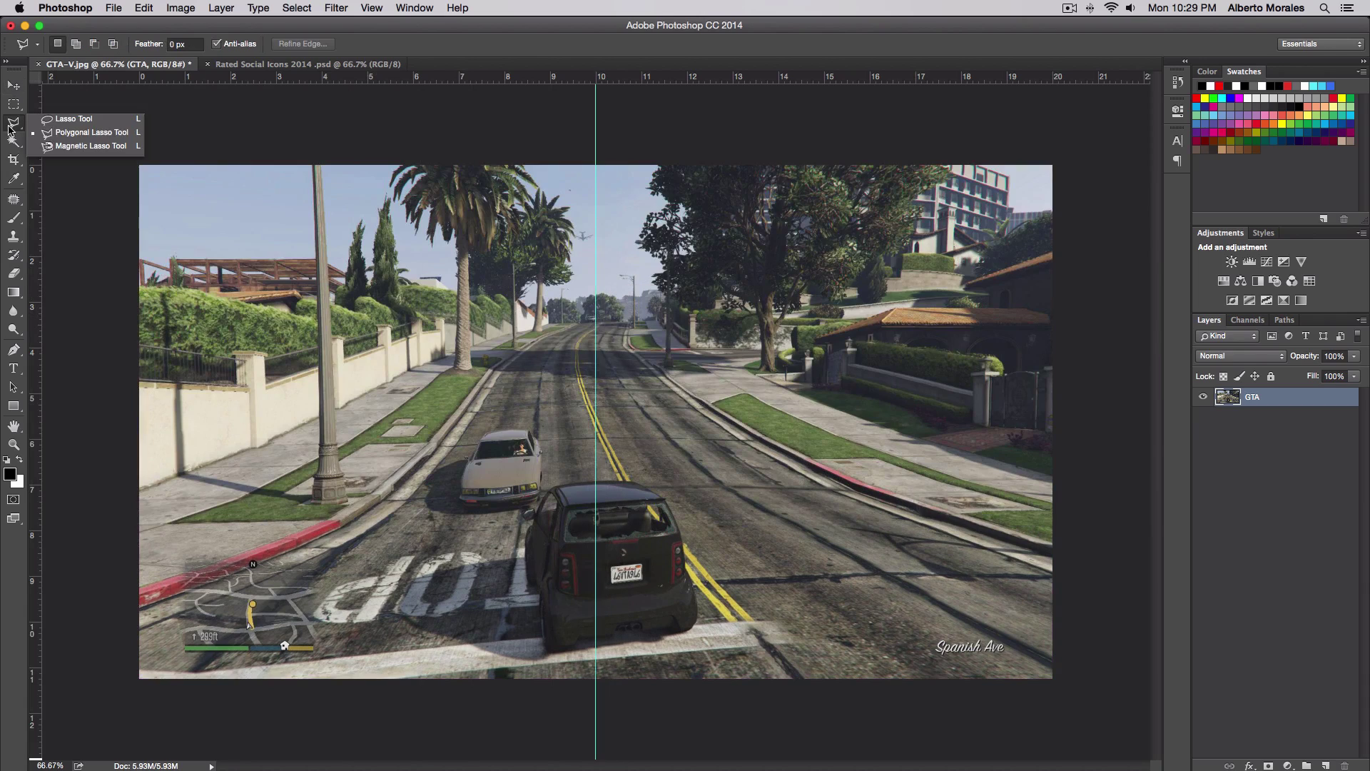
left_click(79, 133)
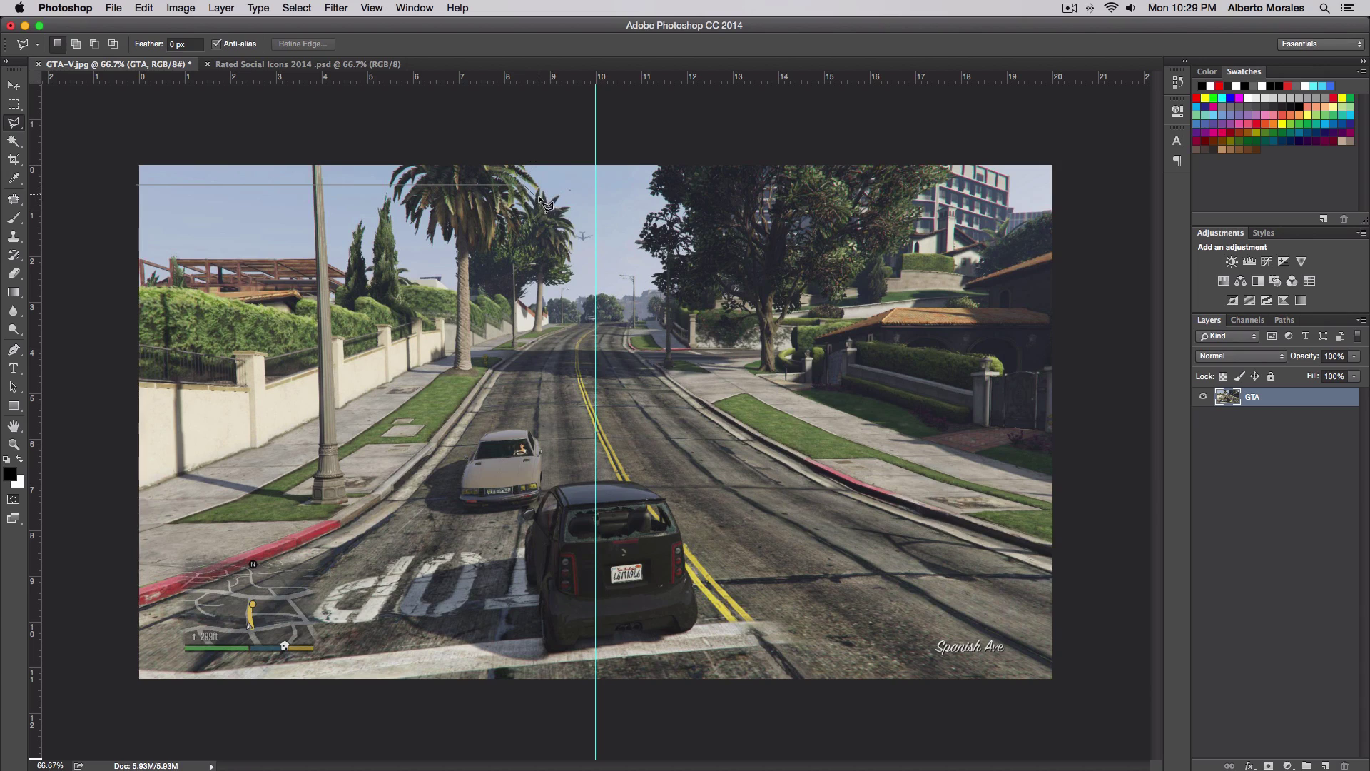
left_click(595, 195)
left_click(596, 148)
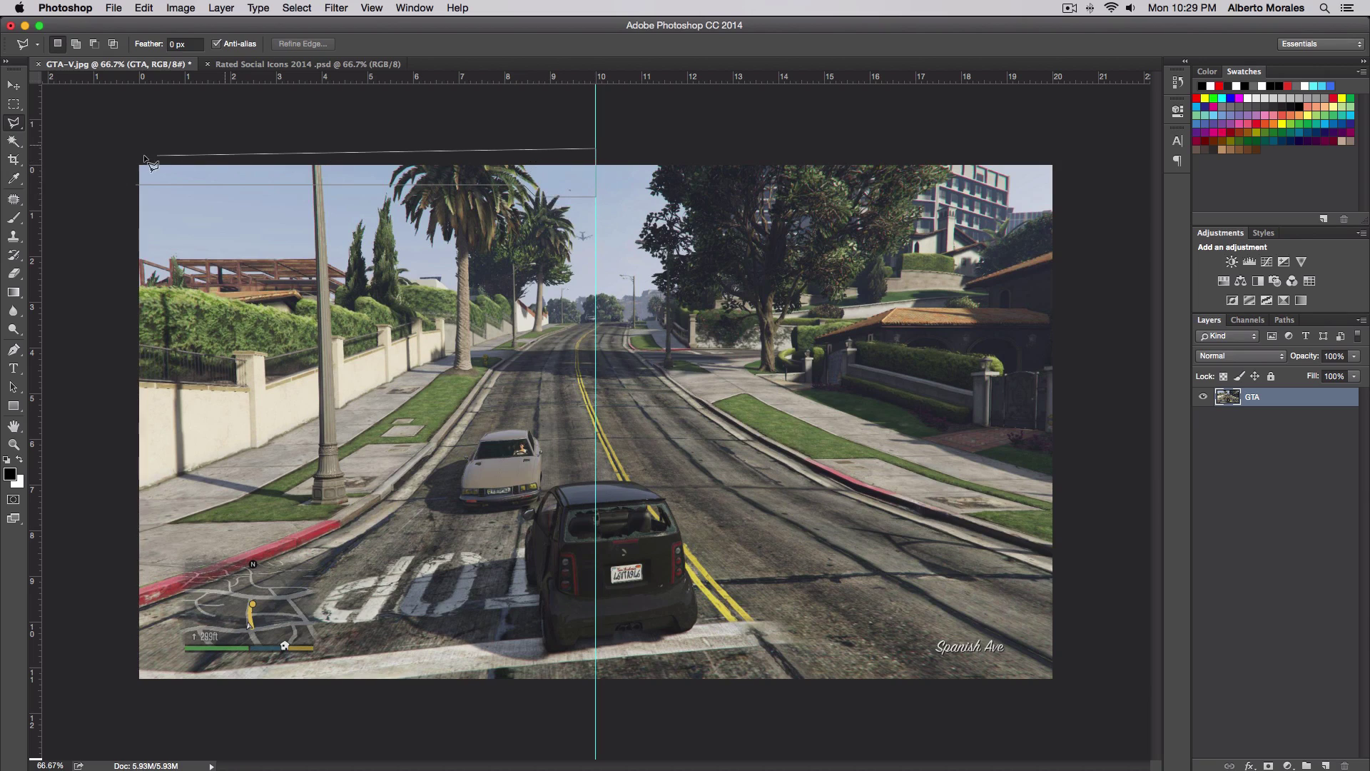
left_click(126, 156)
left_click(135, 184)
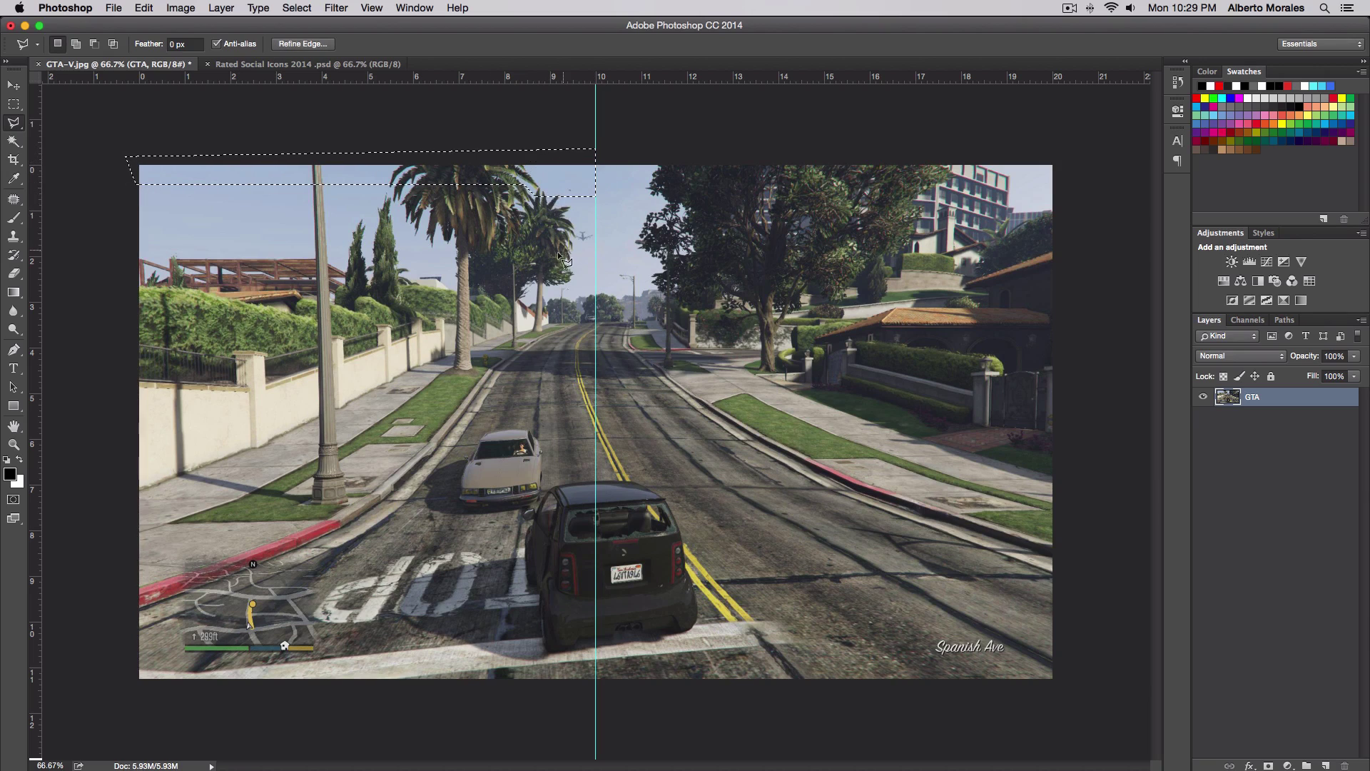
key("super+shift+alt+n")
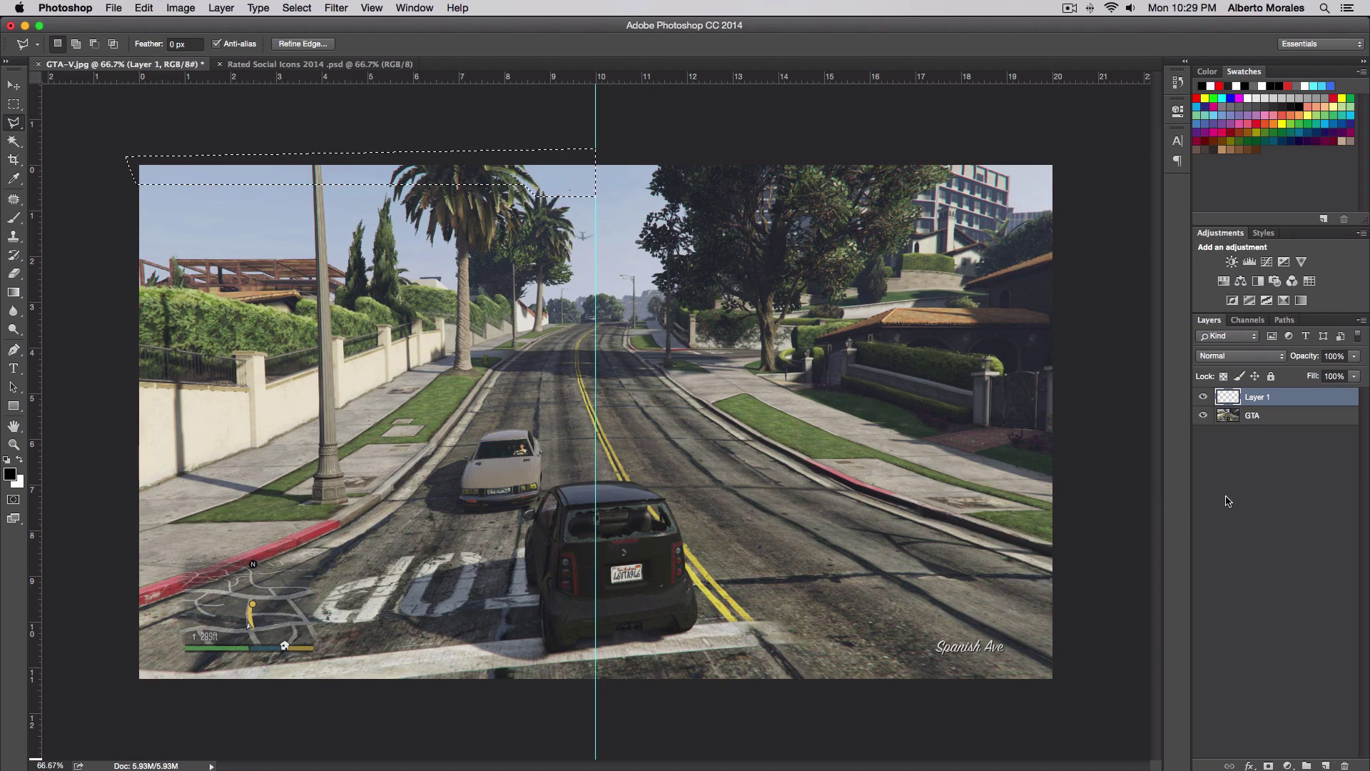
key("alt+BackSpace")
key("super+d")
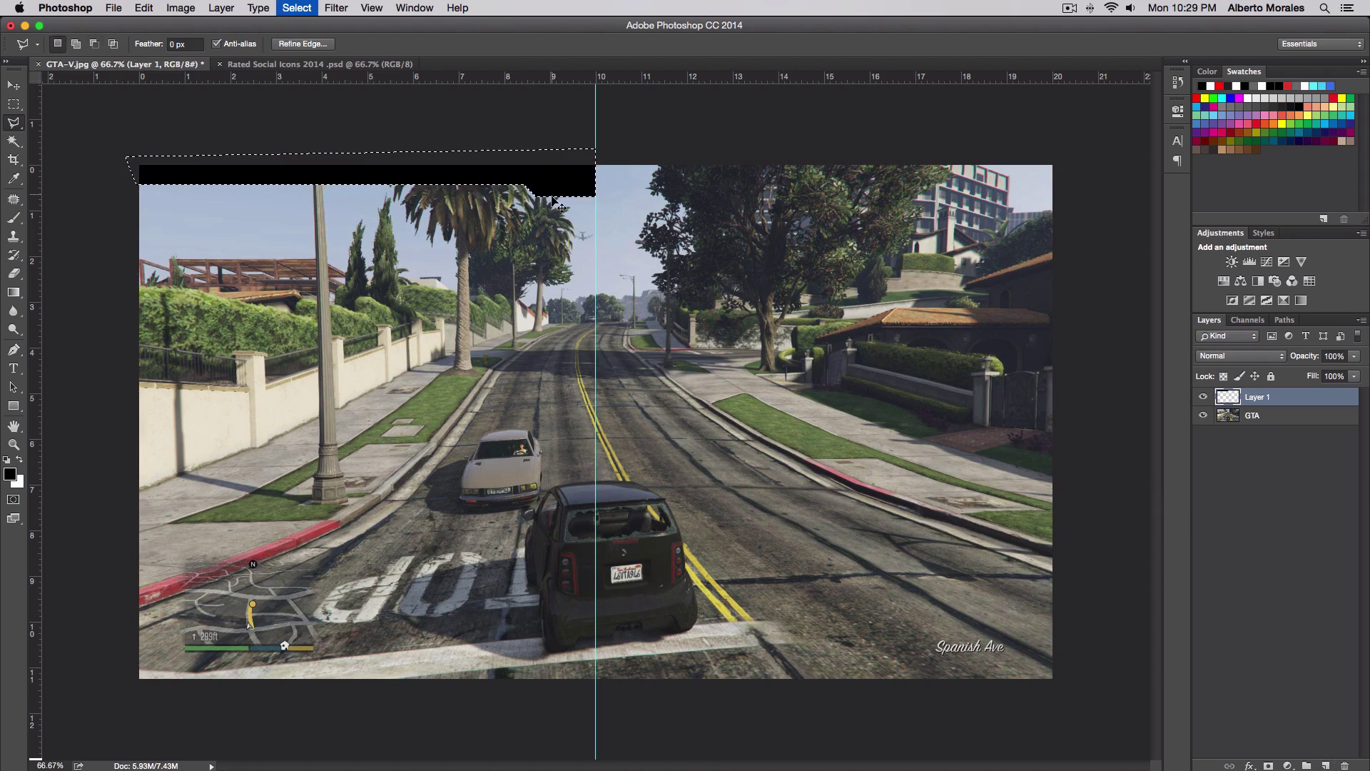
Step: Duplicate and flip the bar horizontally, merge both halves, and name the layer Top Bar
key("v")
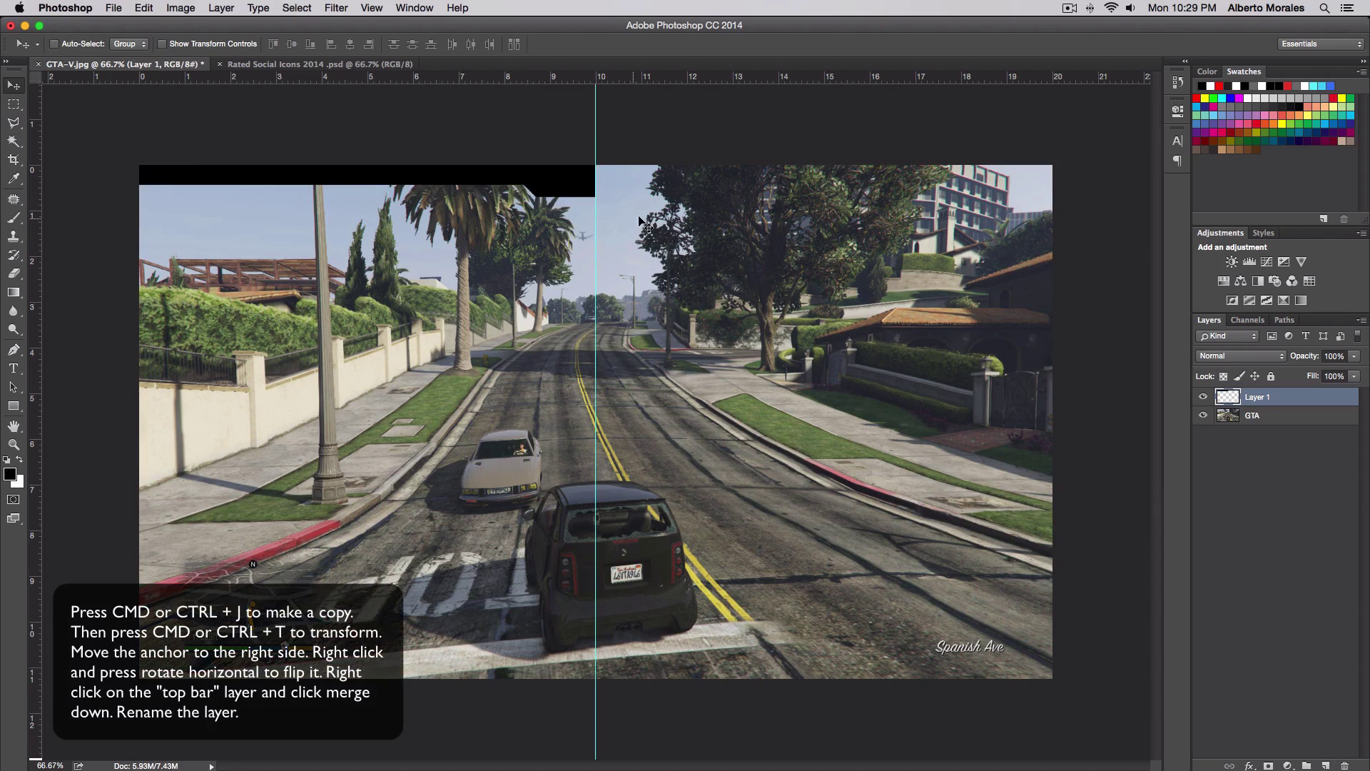
key("super+j")
key("super+t")
left_click_drag(367, 180, 580, 190)
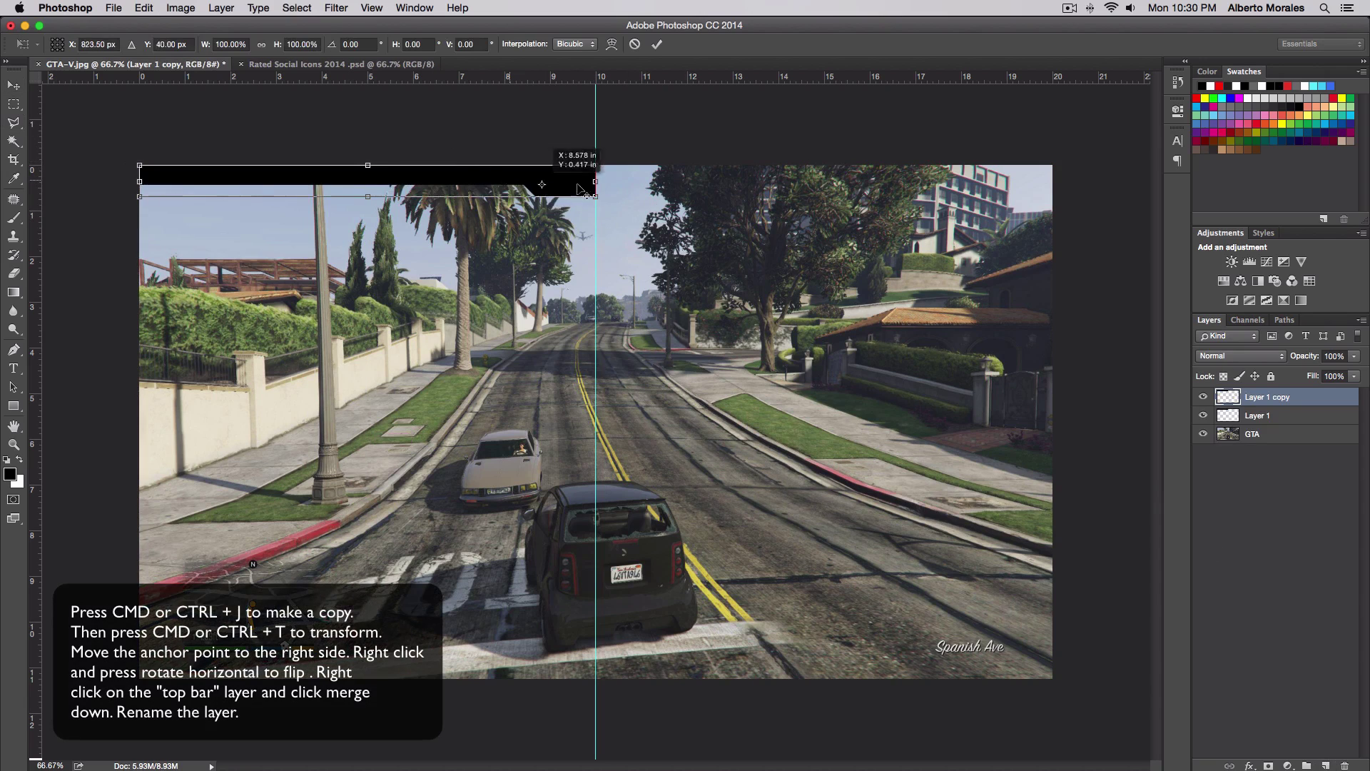
right_click(580, 189)
left_click(628, 364)
key("Return")
right_click(1314, 396)
left_click(1312, 441)
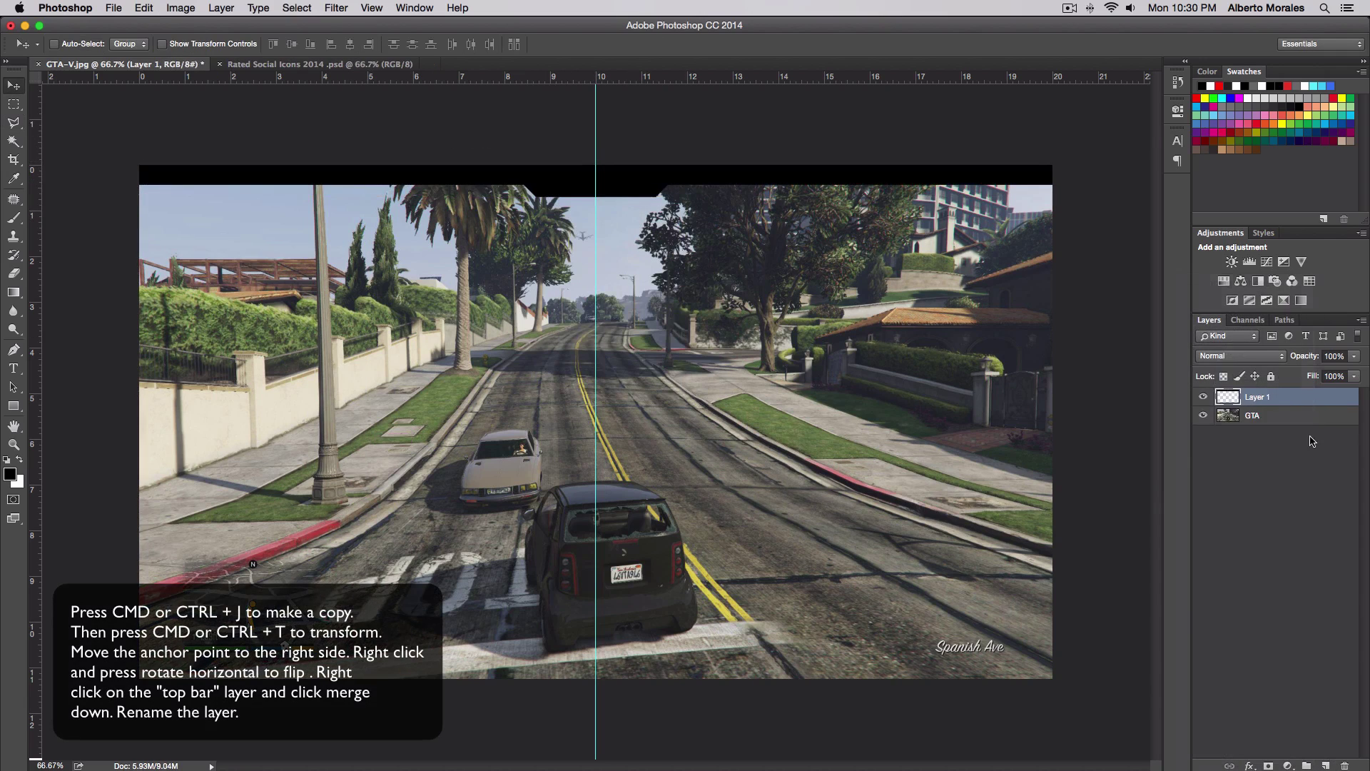
double_click(1258, 397)
type("Top Bar")
key("Return")
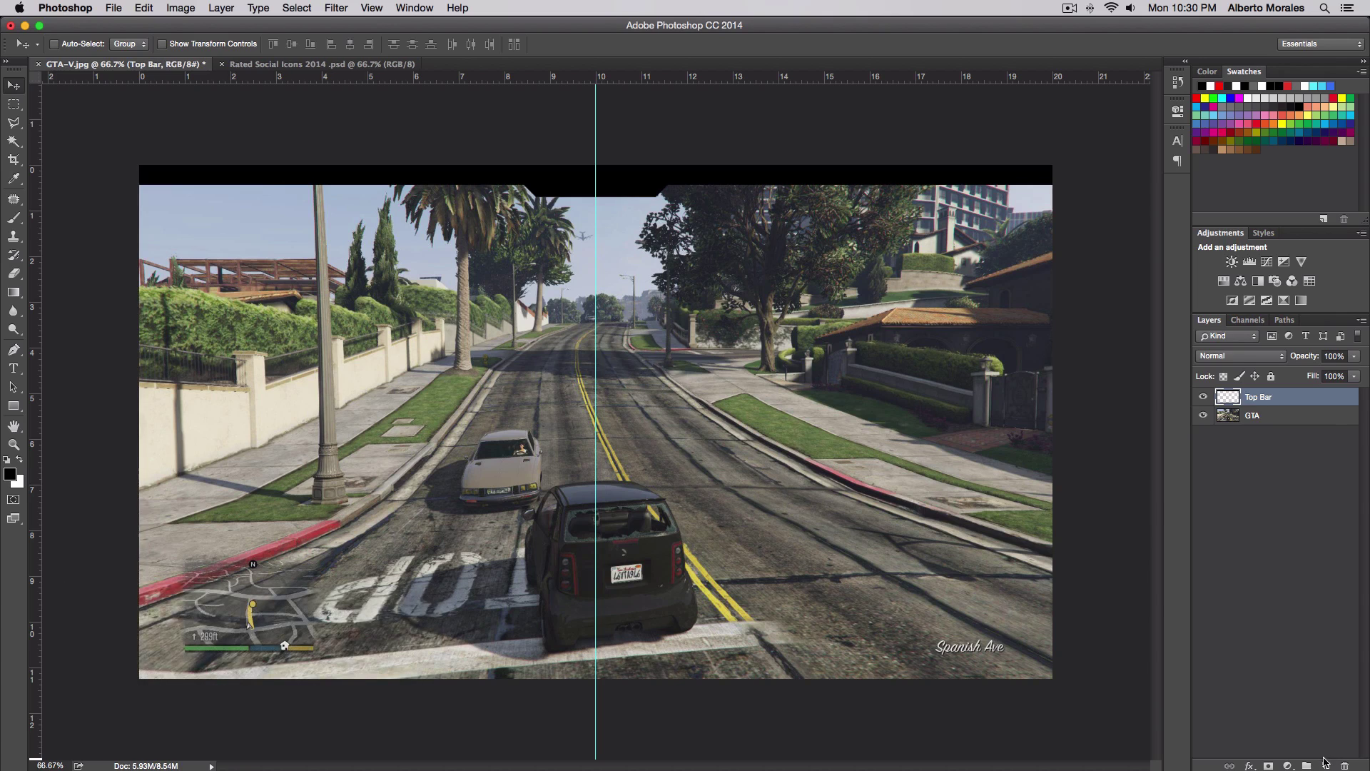
Step: Fill a thin black strip along the image bottom on a new layer
left_click(1325, 763)
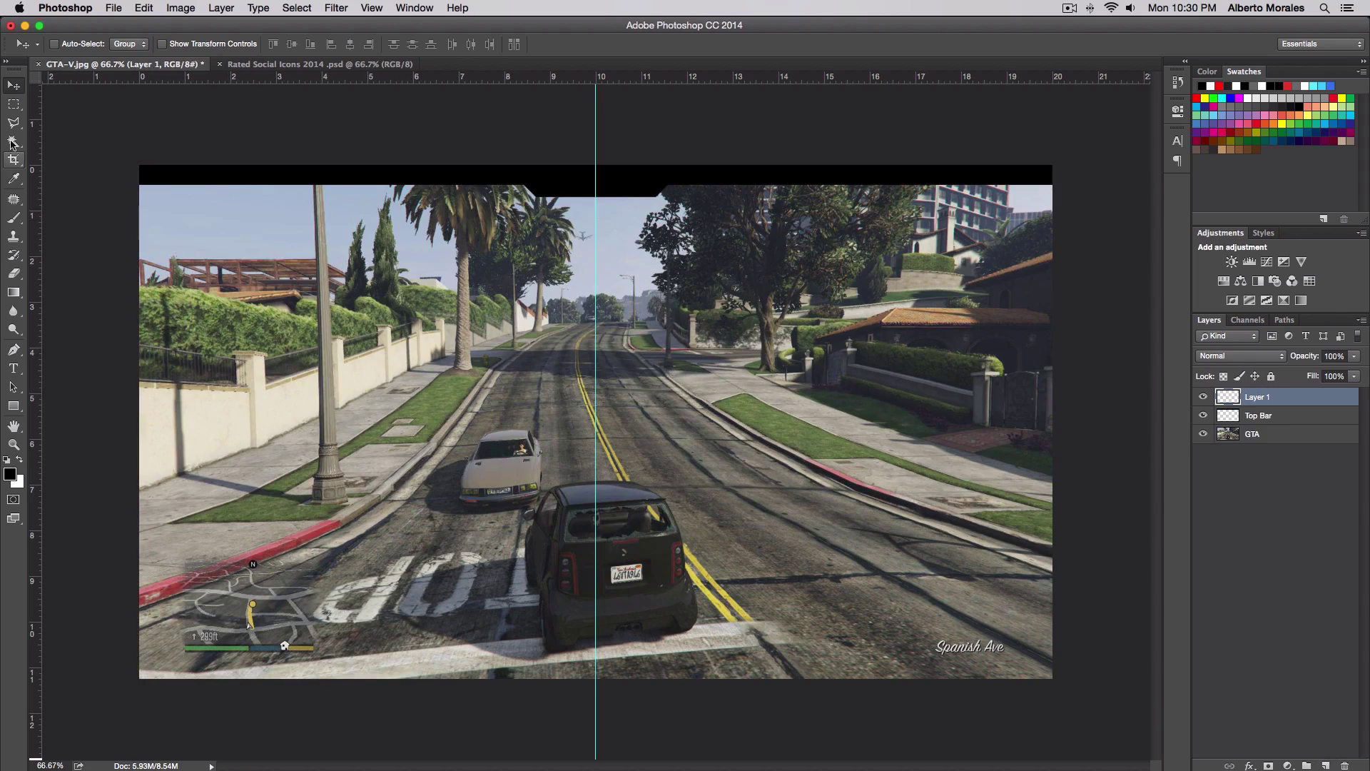
left_click(13, 105)
right_click(13, 105)
left_click(72, 101)
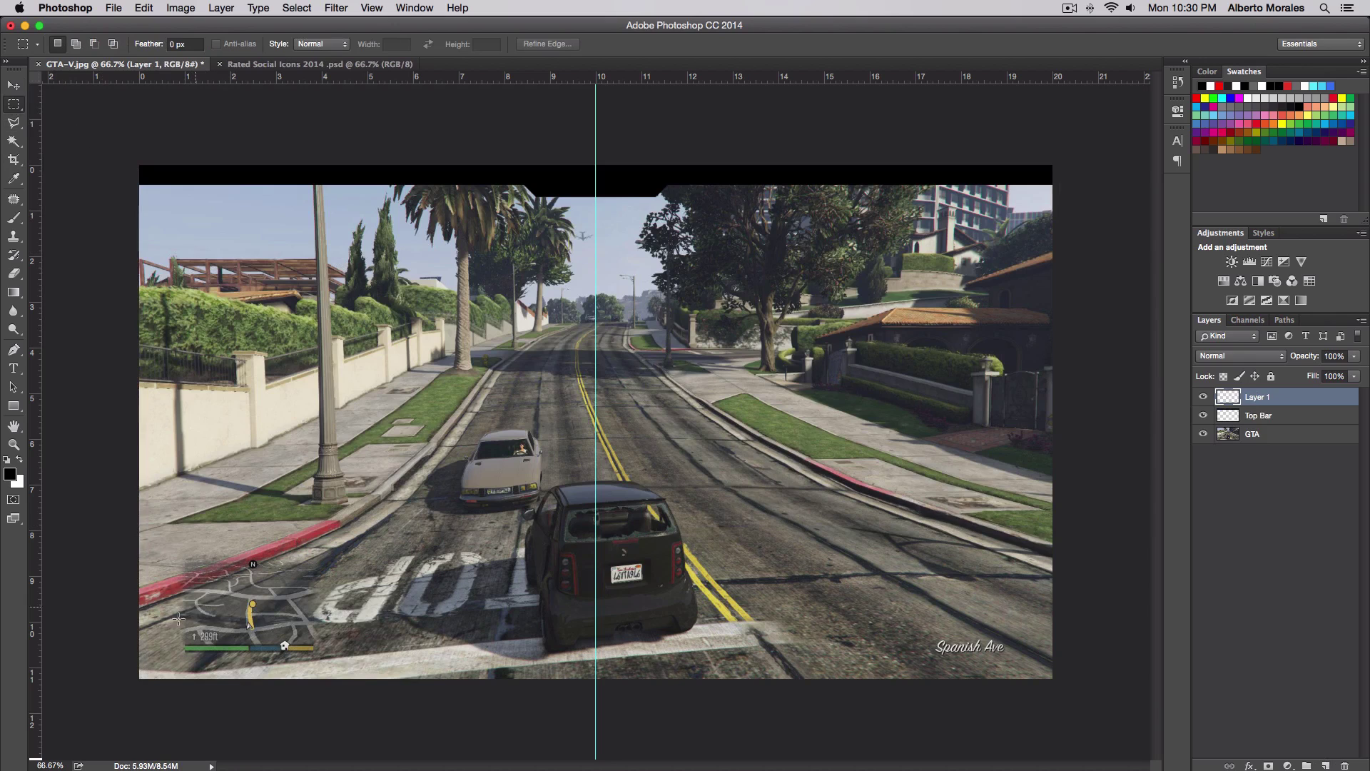
left_click_drag(135, 657, 1068, 692)
key("alt")
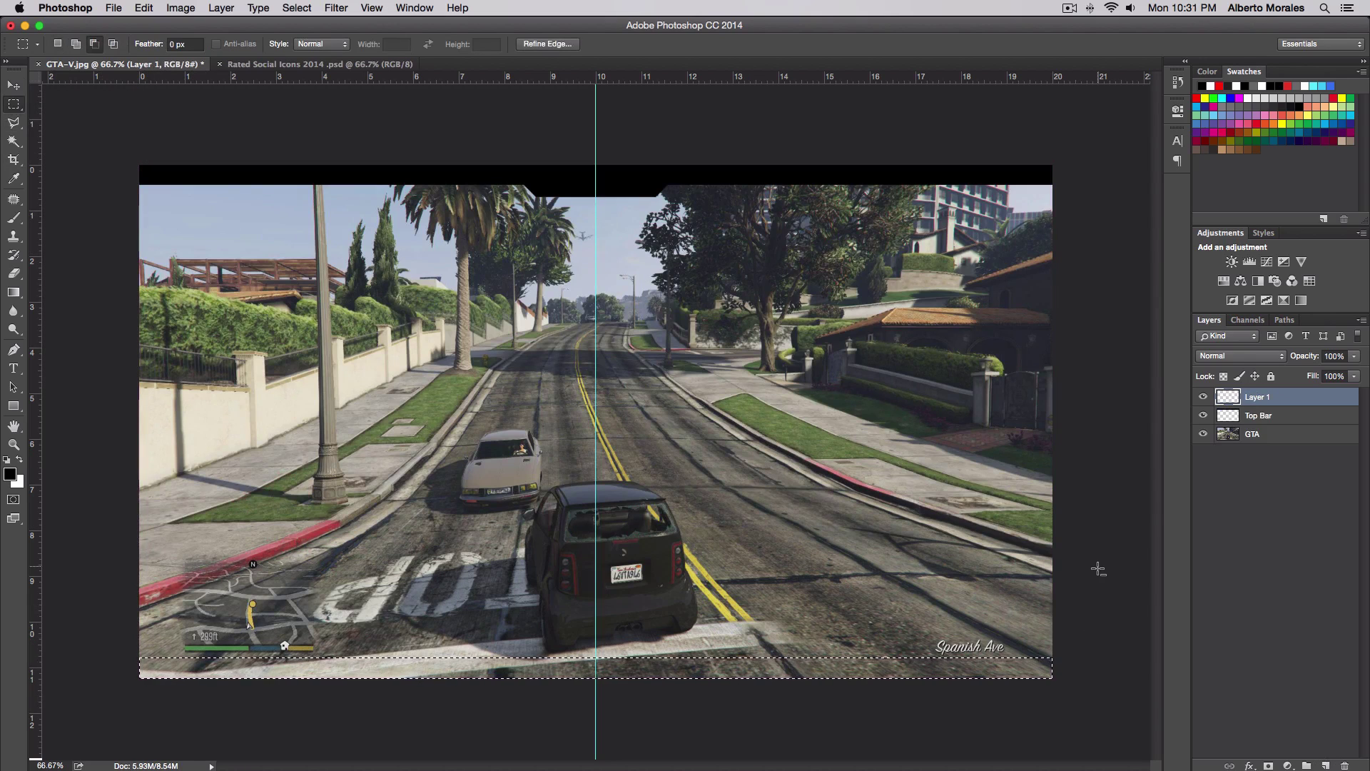
key("alt+BackSpace")
key("super+d")
key("v")
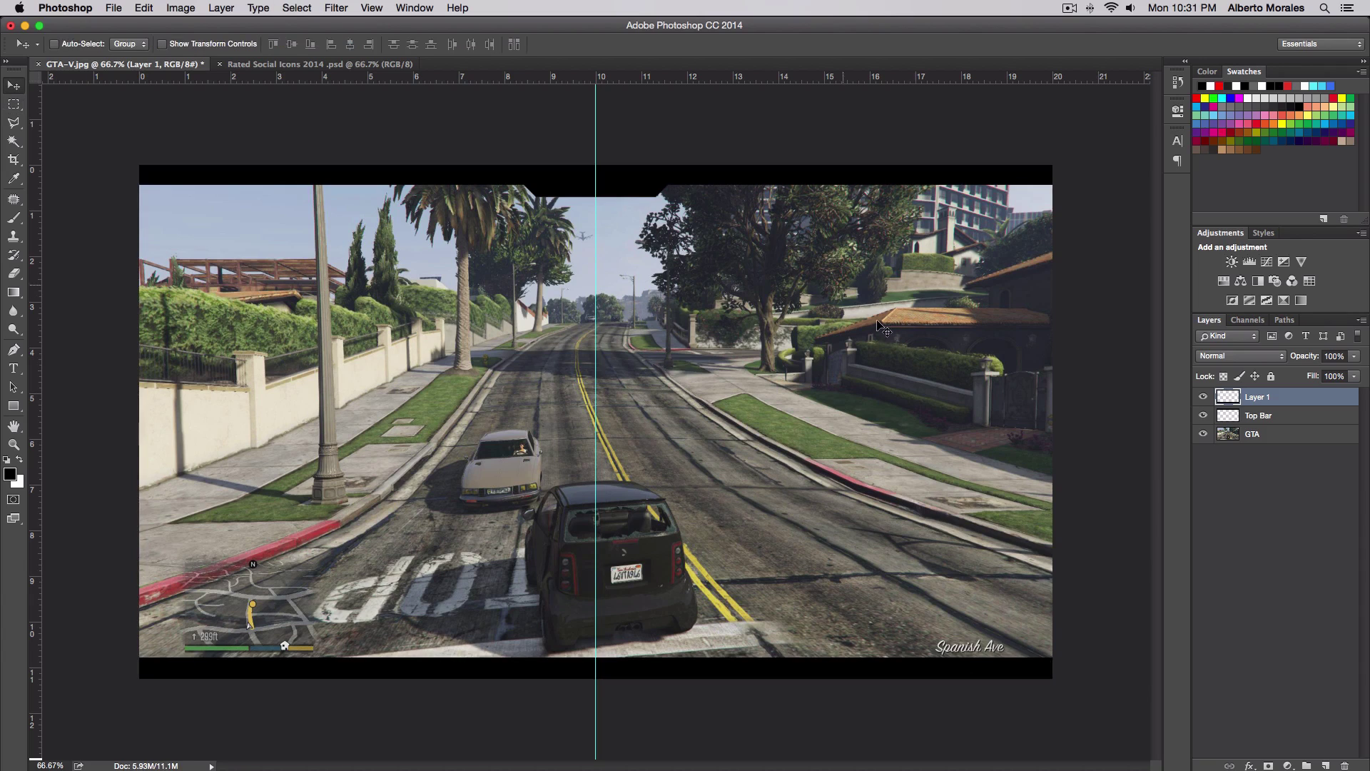
Step: Rename the bottom strip's layer to Bottom Bar
double_click(1256, 397)
type("Bottom Bar")
key("Return")
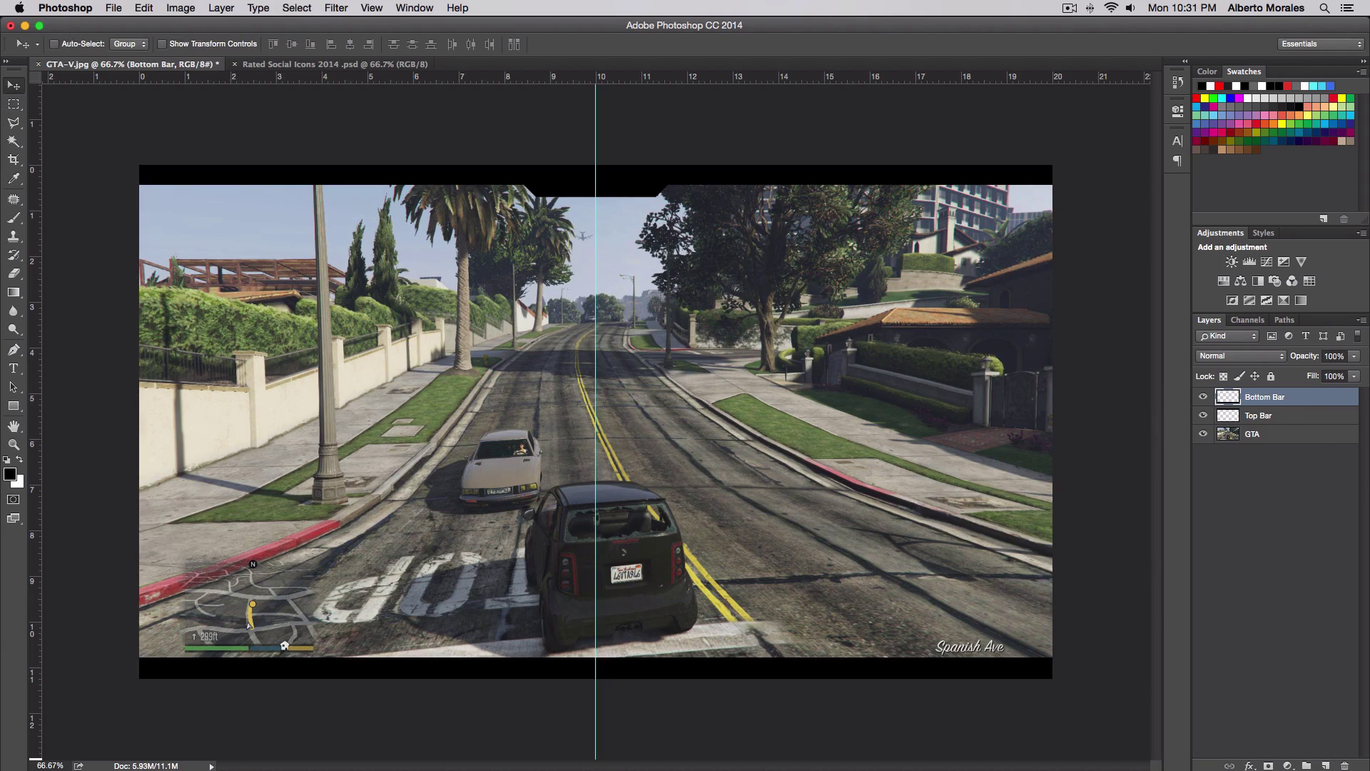
Step: Give Top Bar a 3 px red stroke with colour ff3d4e
double_click(1281, 416)
left_click(848, 307)
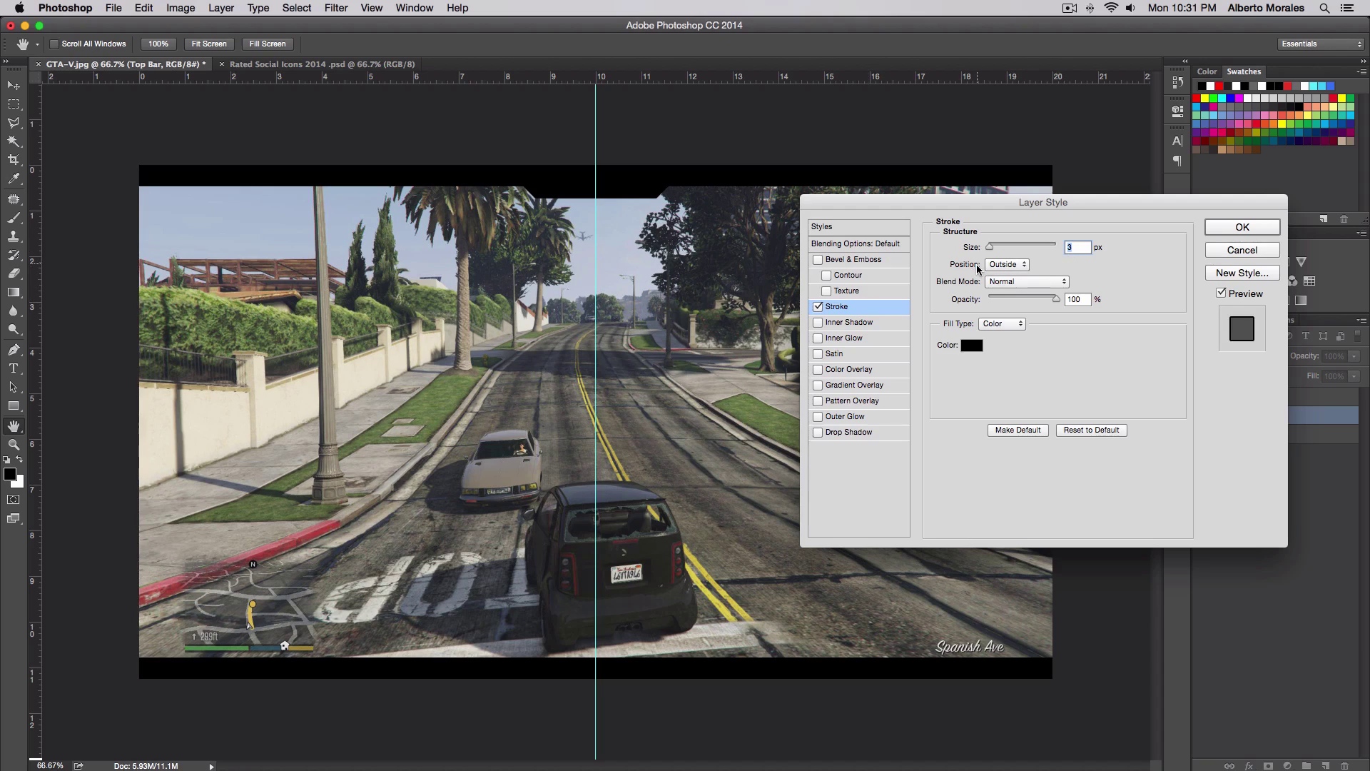
left_click(976, 345)
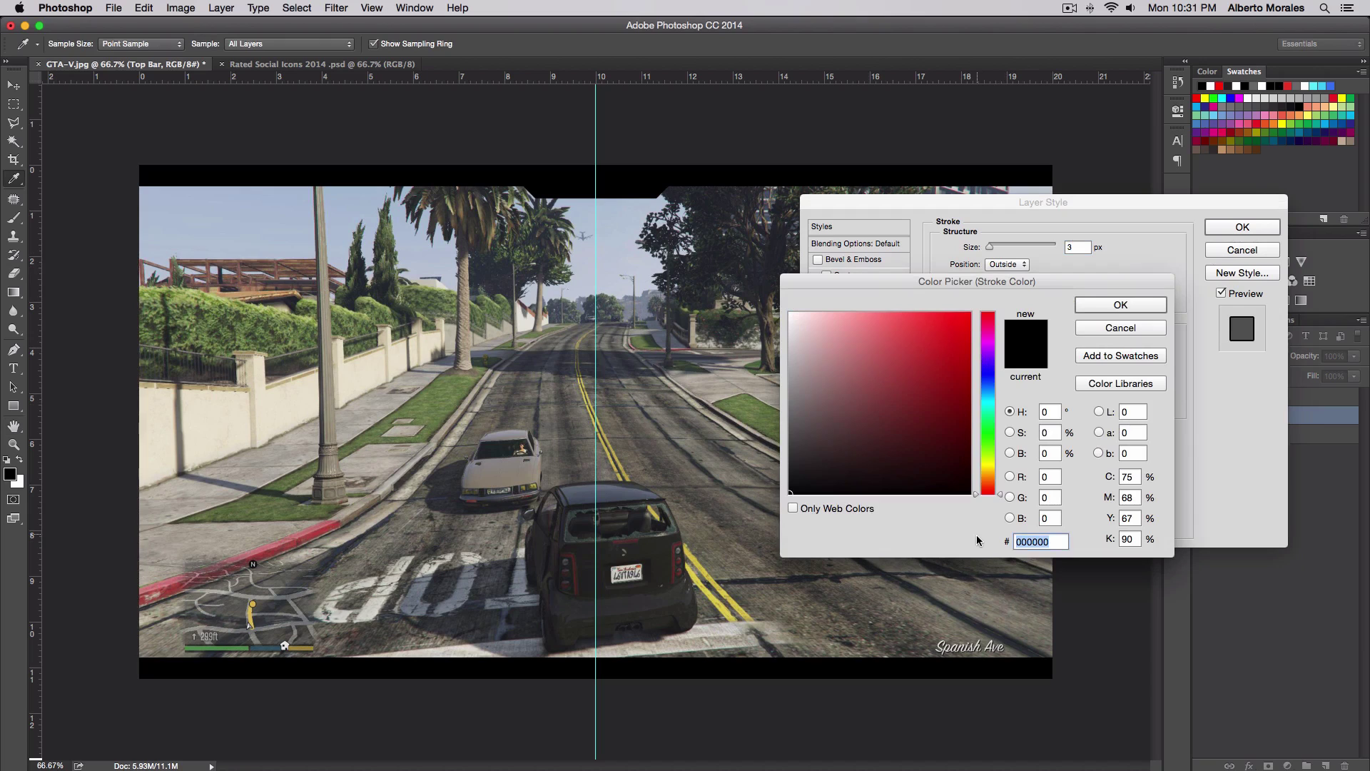
type("ff3")
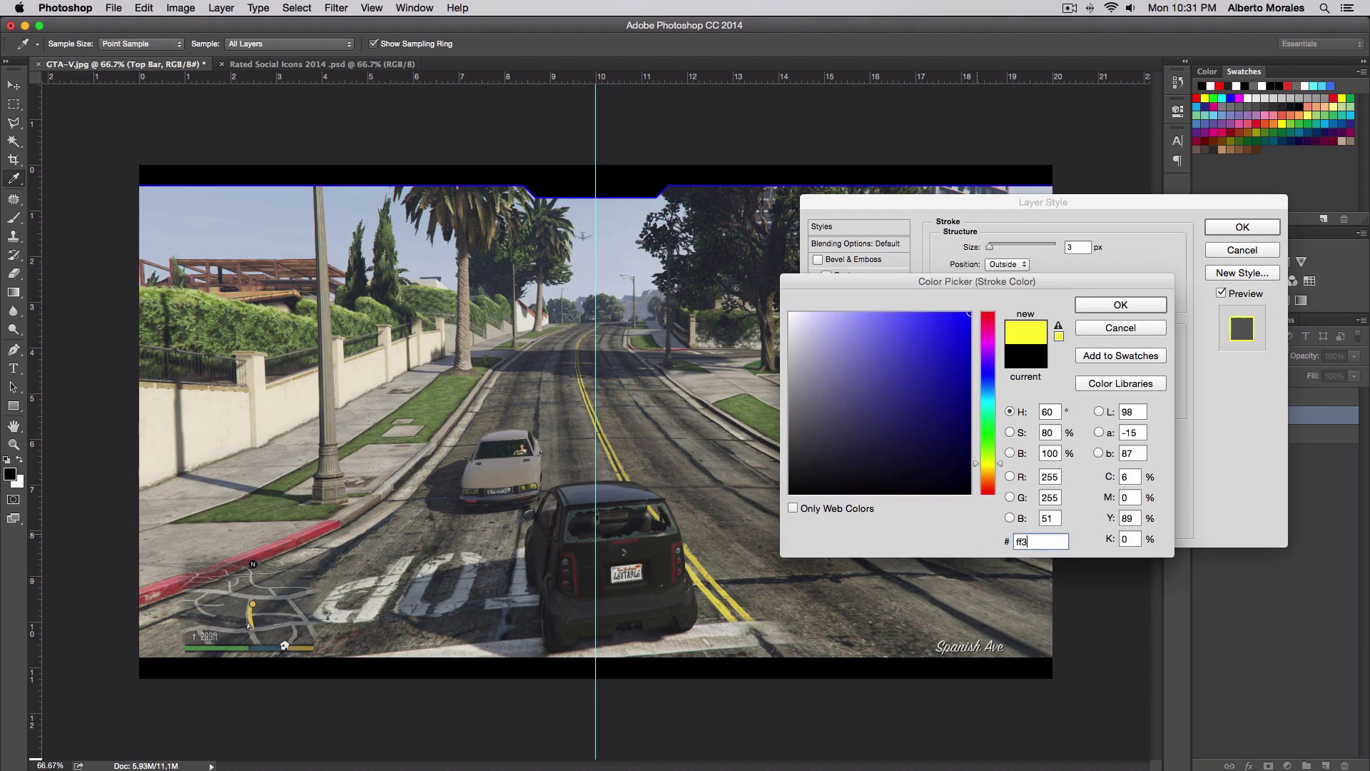
type("d4e")
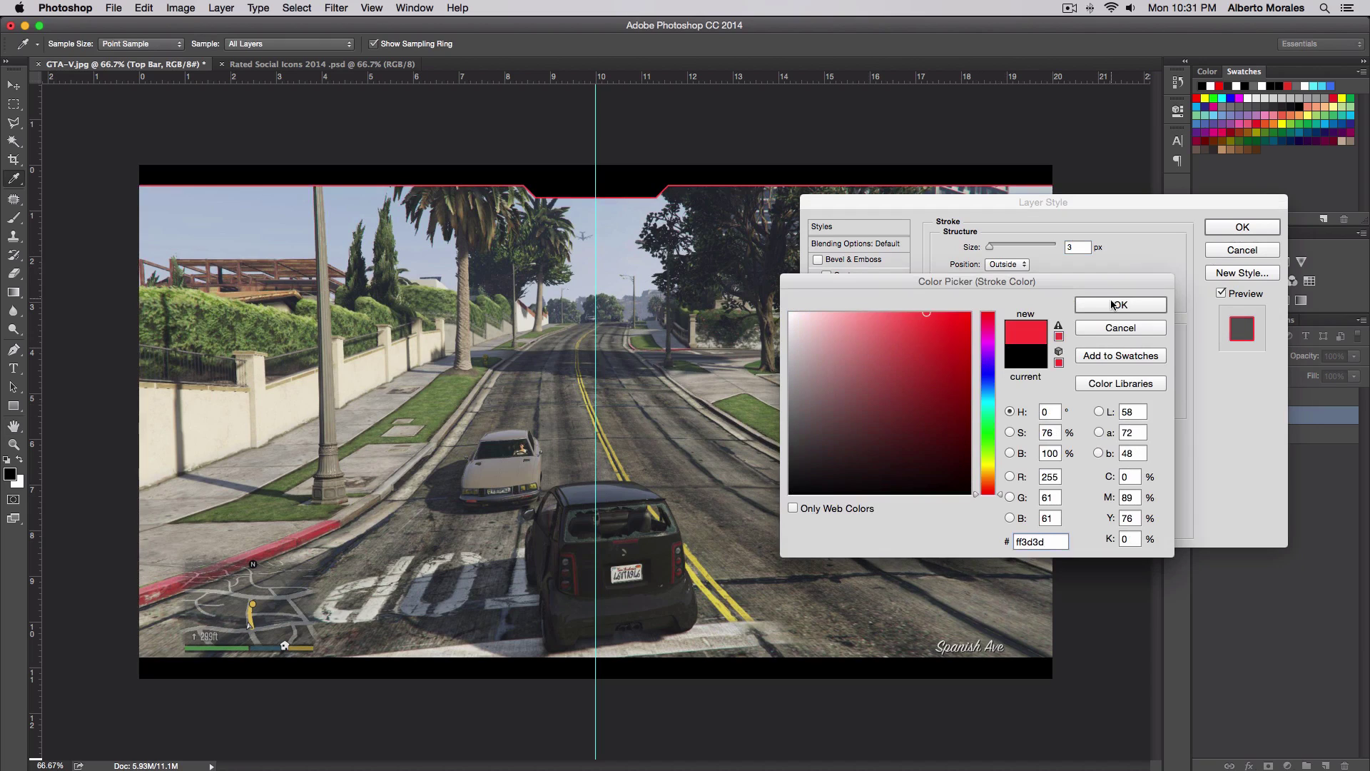
left_click(1106, 304)
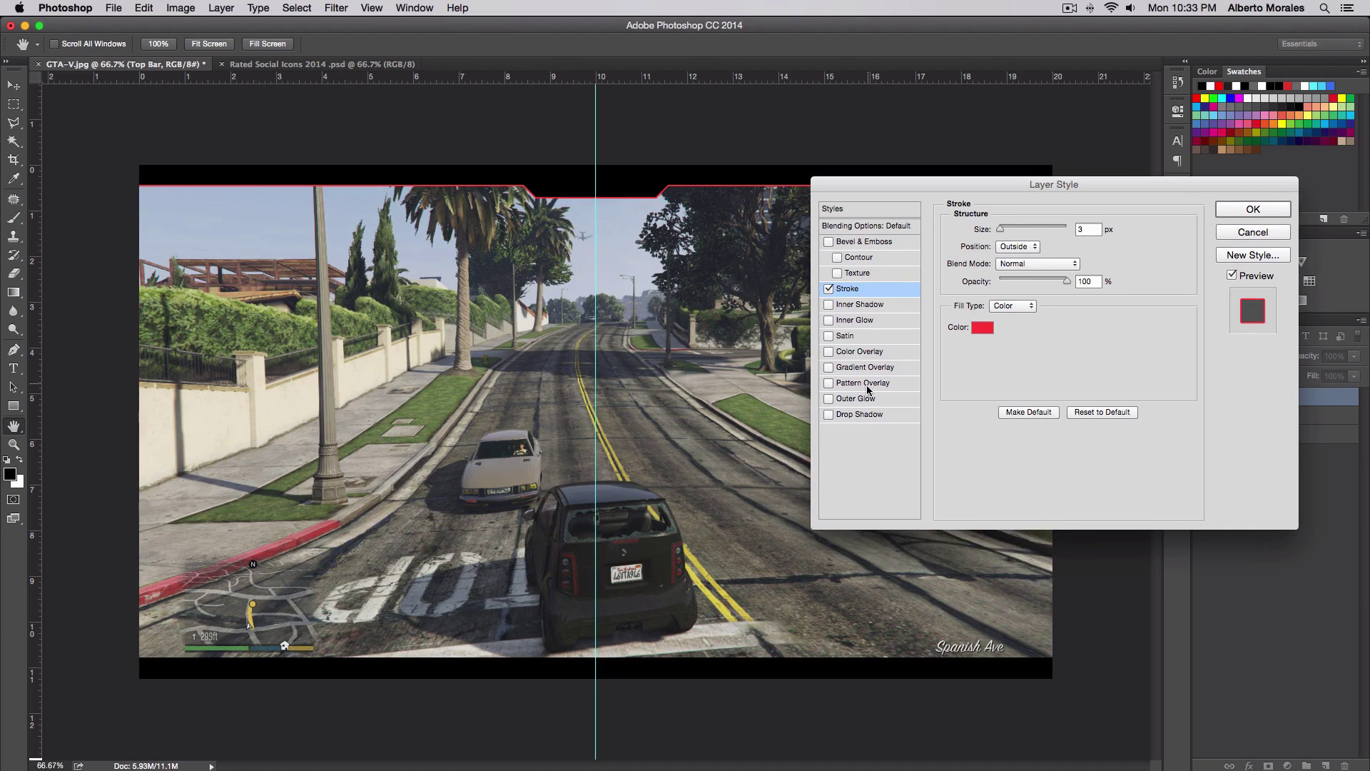
Step: Add a dark textured Pattern Overlay at 75% opacity with Normal blend mode
left_click(863, 383)
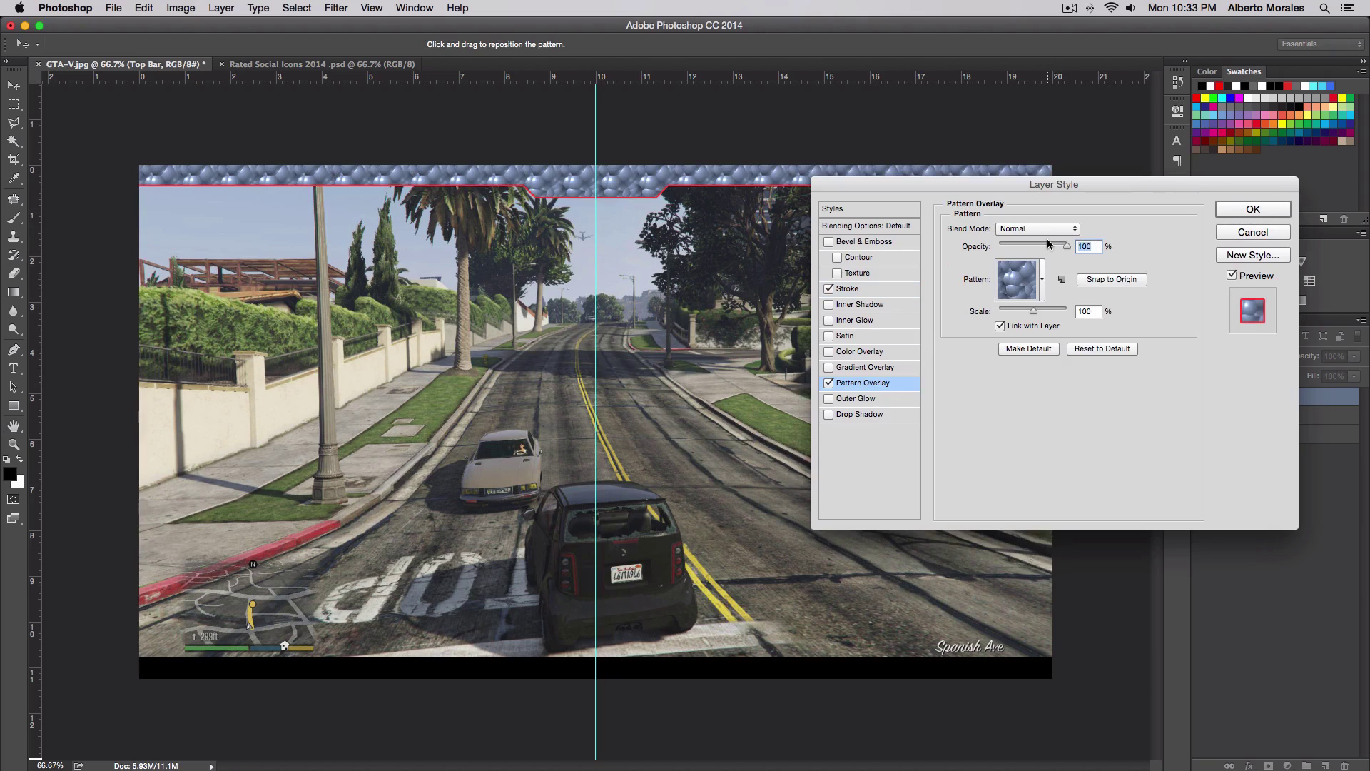
type("75")
left_click(1031, 285)
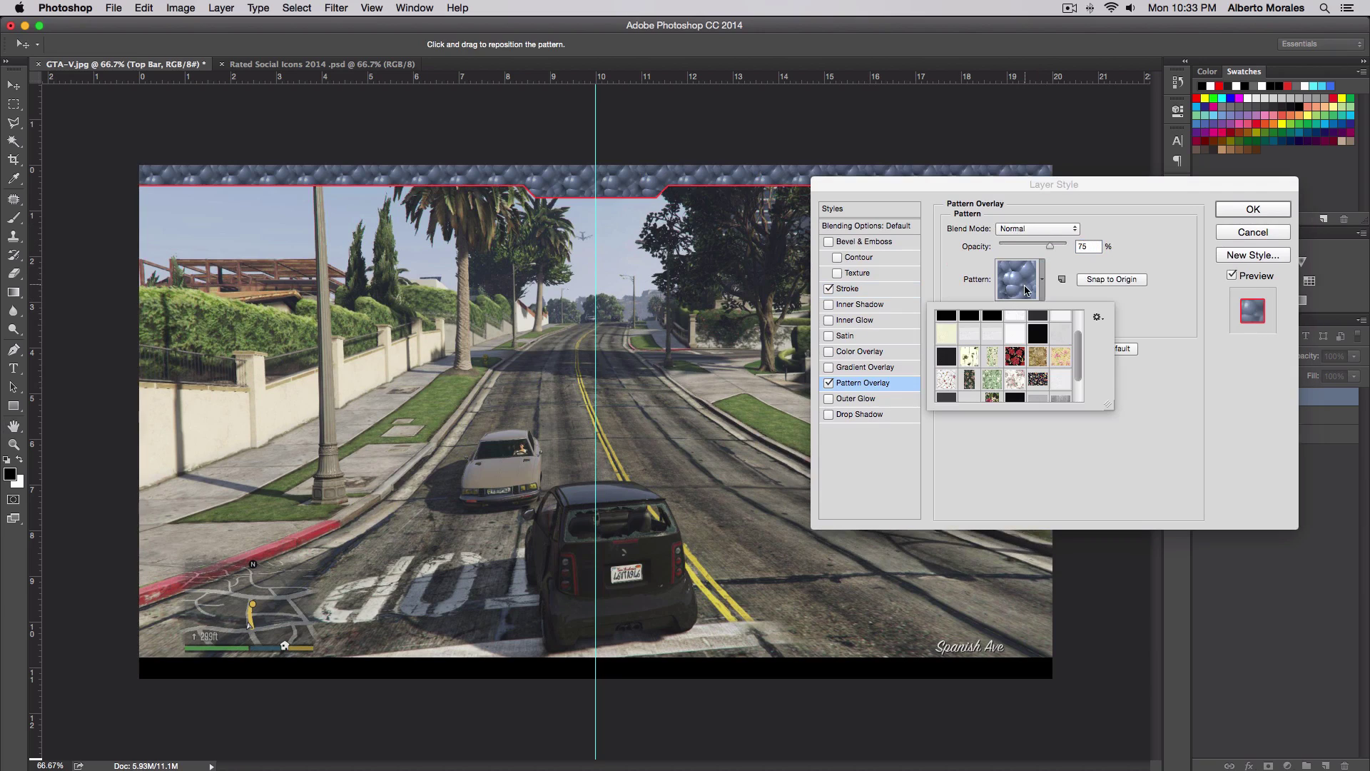
left_click(1038, 380)
left_click(1014, 354)
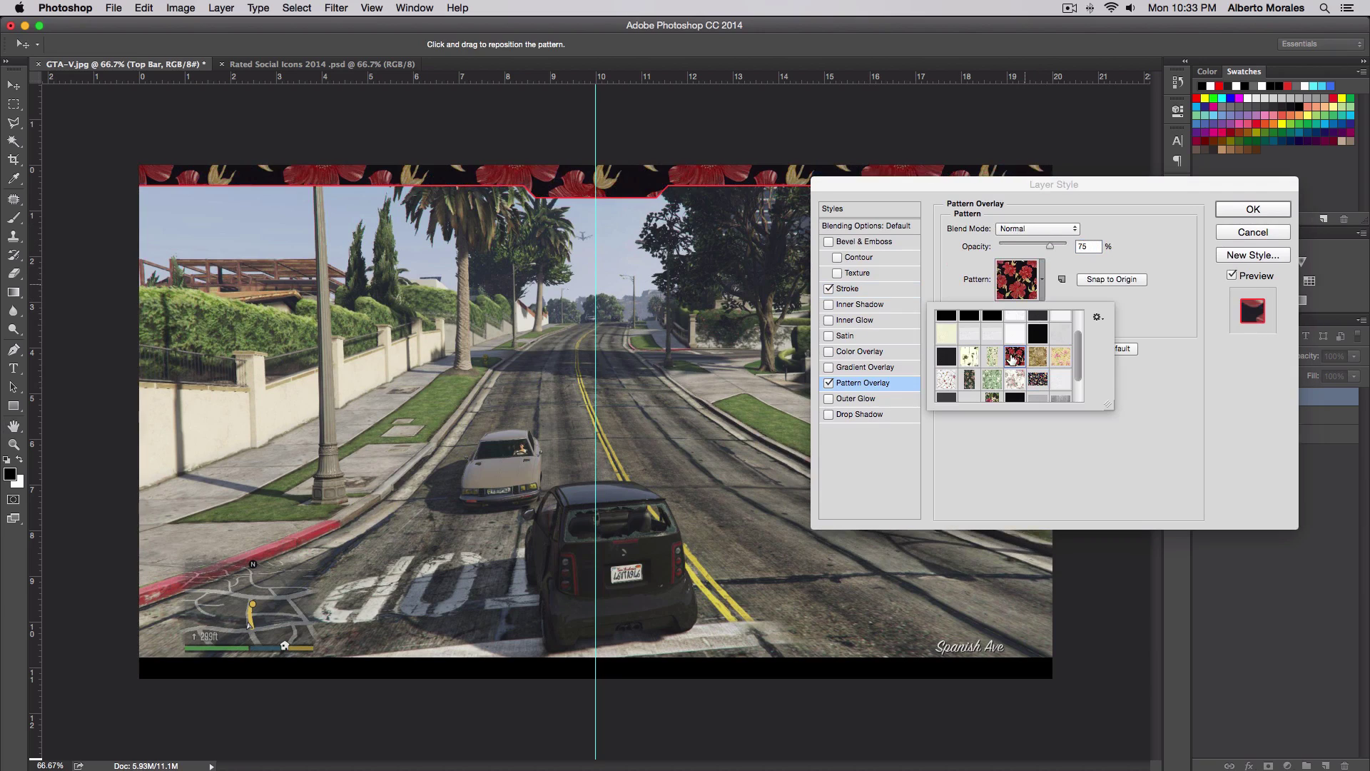
left_click(973, 359)
left_click(953, 358)
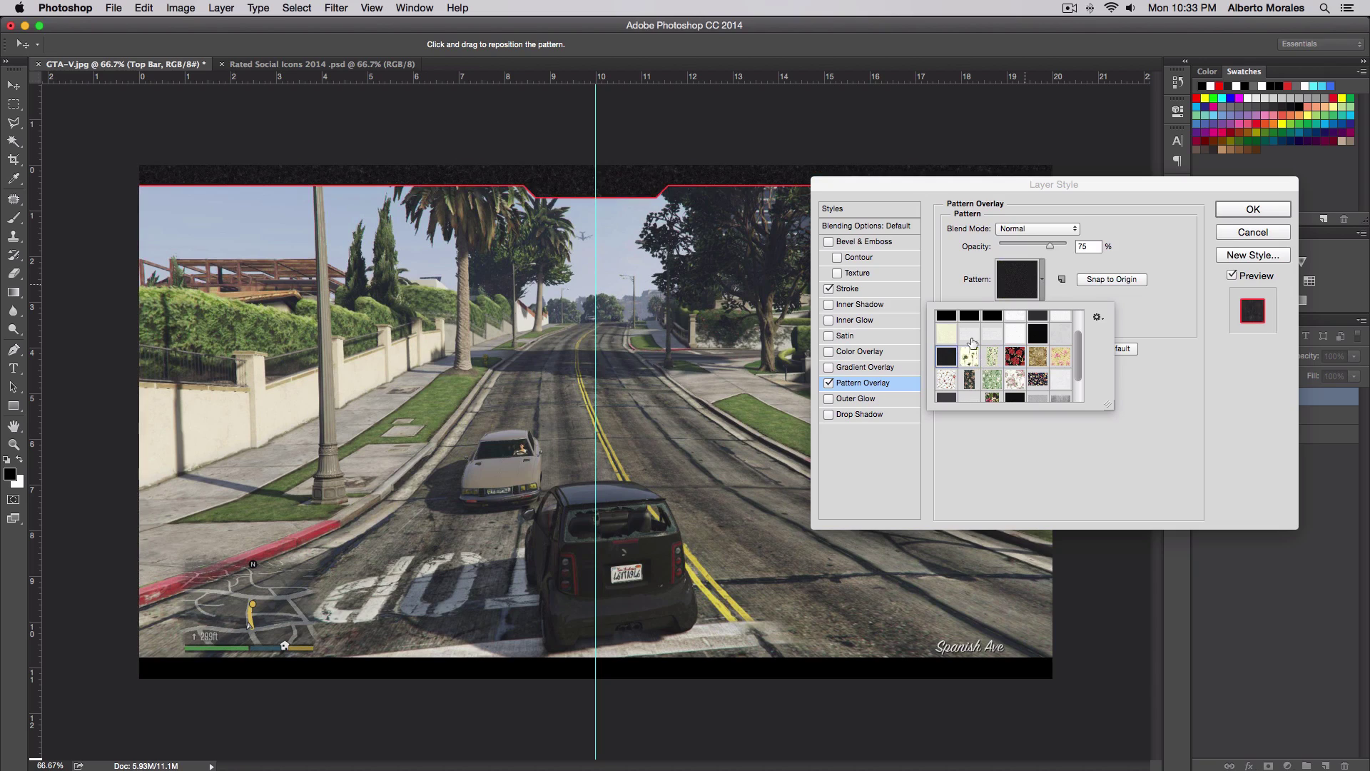
left_click(1113, 237)
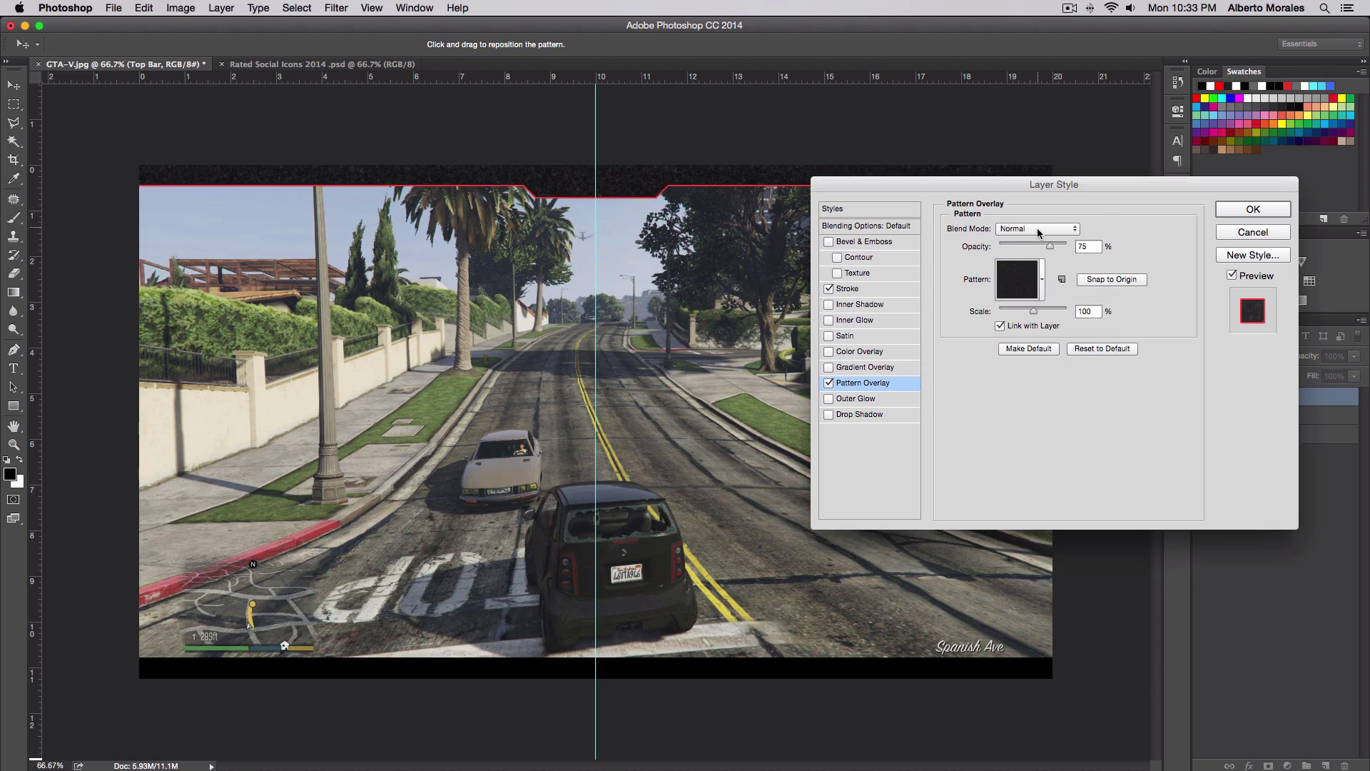
left_click(1038, 228)
left_click(1034, 354)
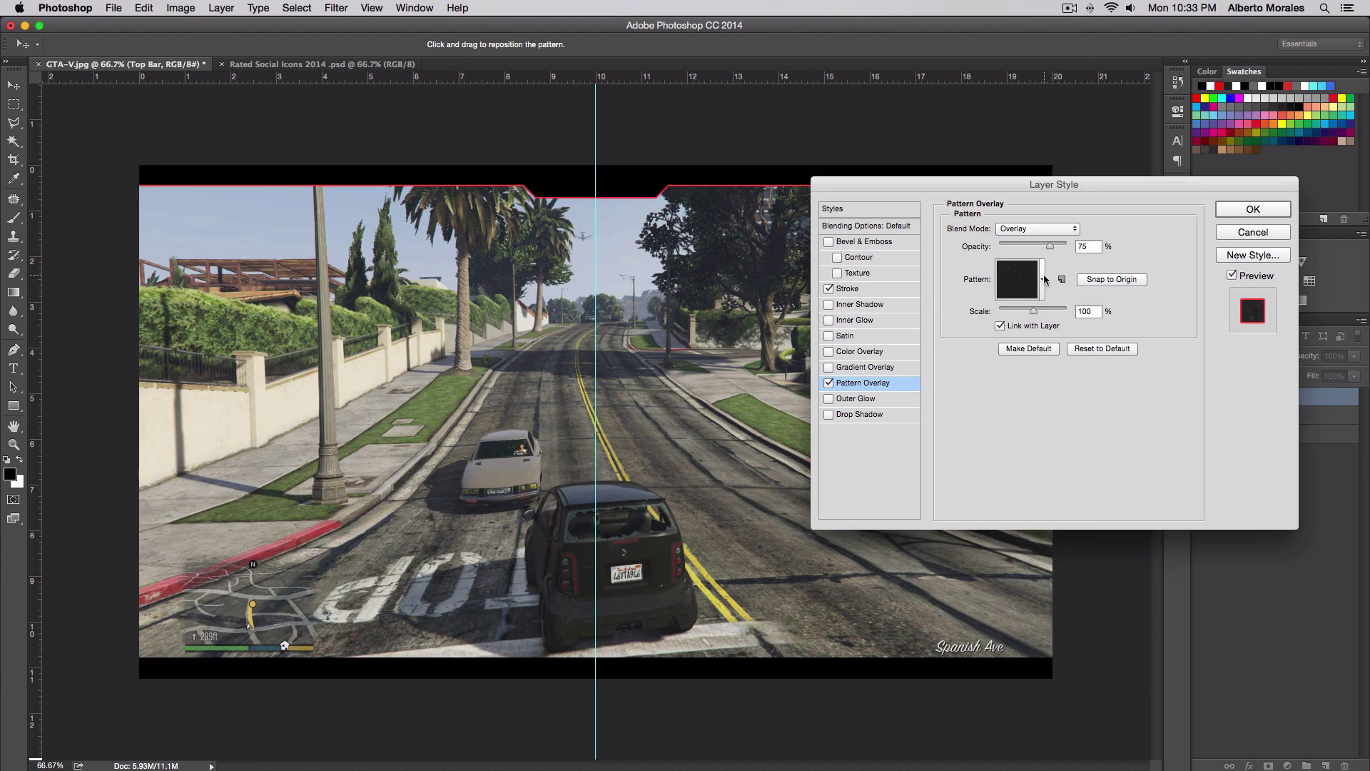
left_click(1054, 230)
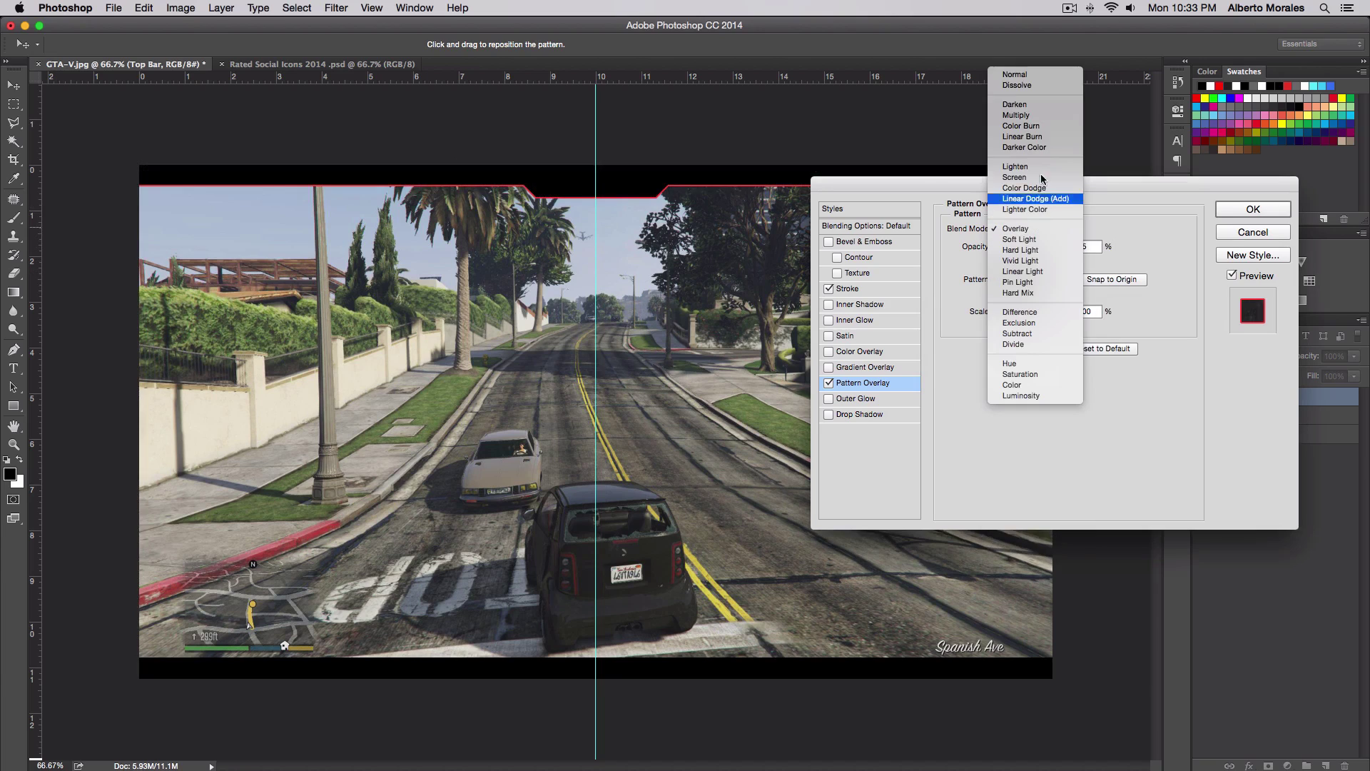
left_click(1017, 76)
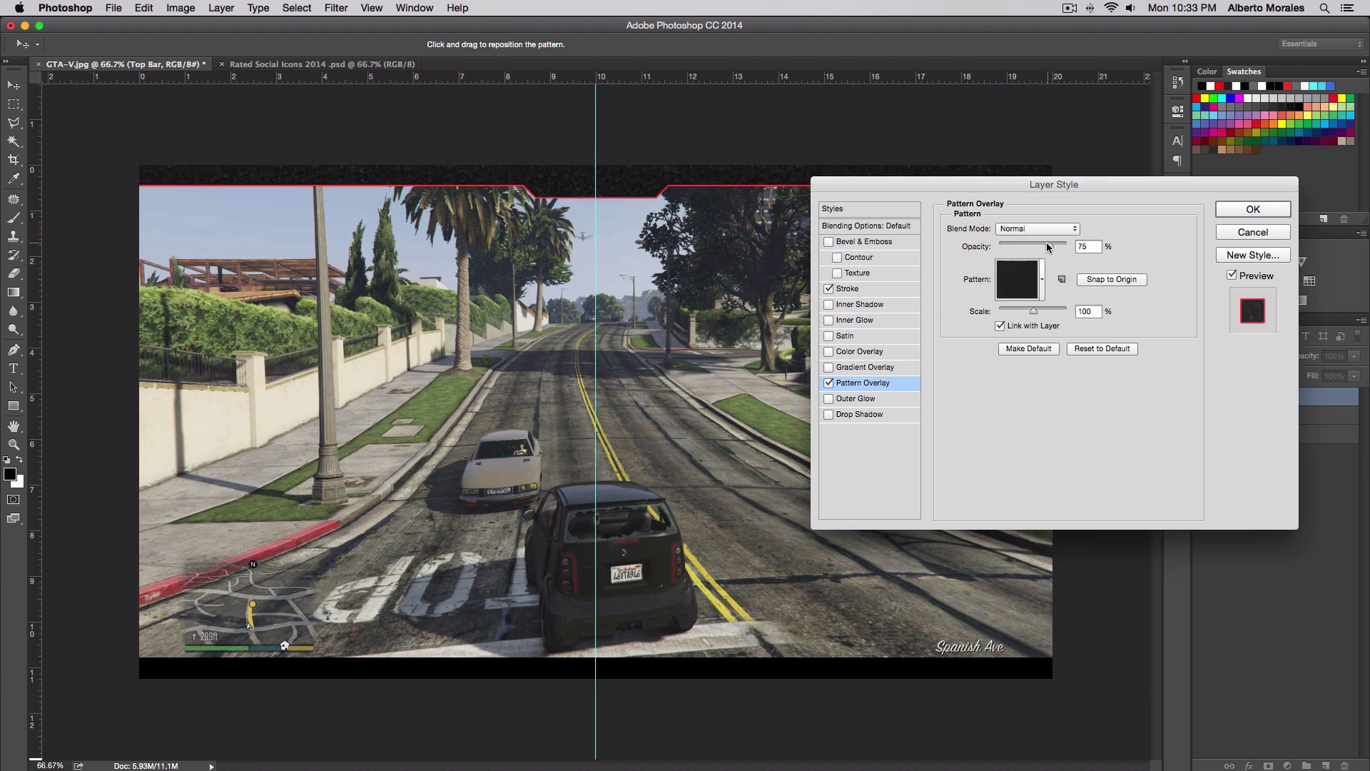
Step: Add a drop shadow with a 90° angle
left_click(868, 416)
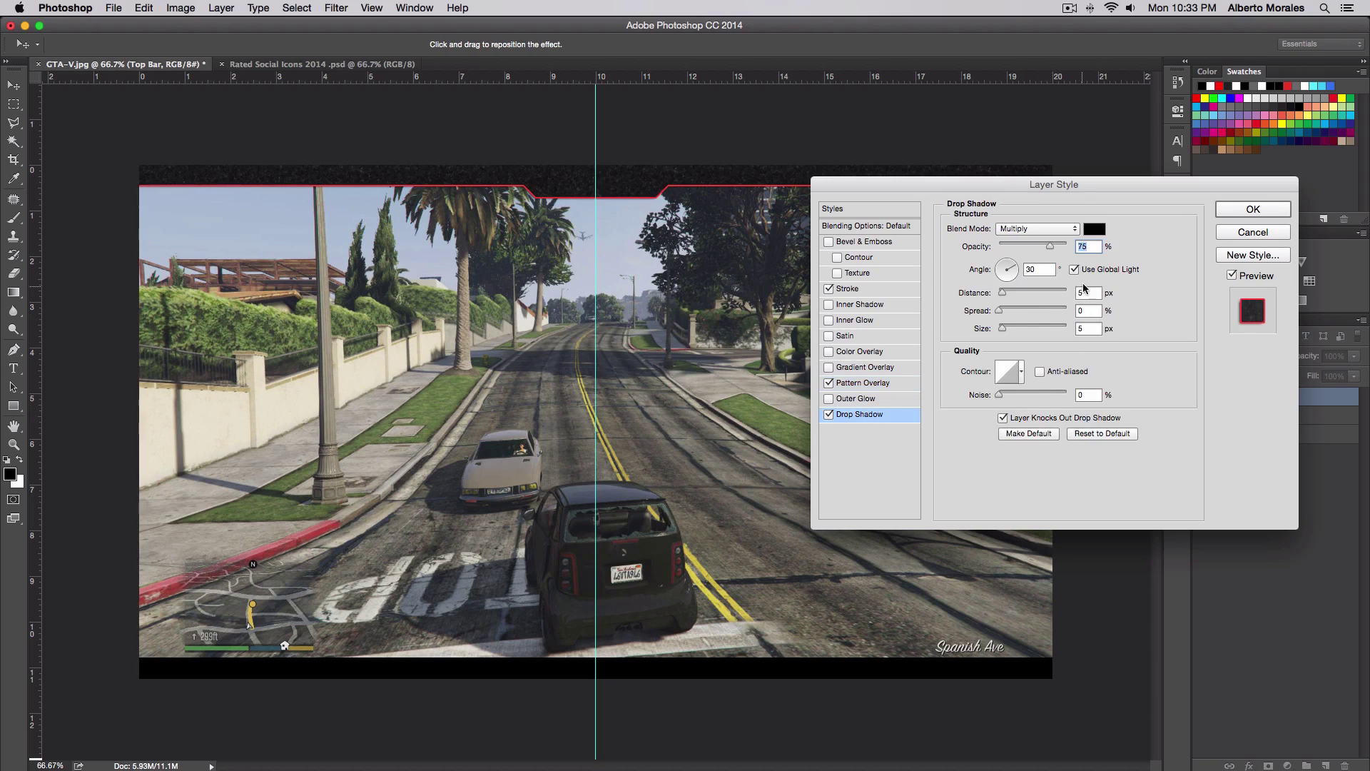
key("Tab")
type("90")
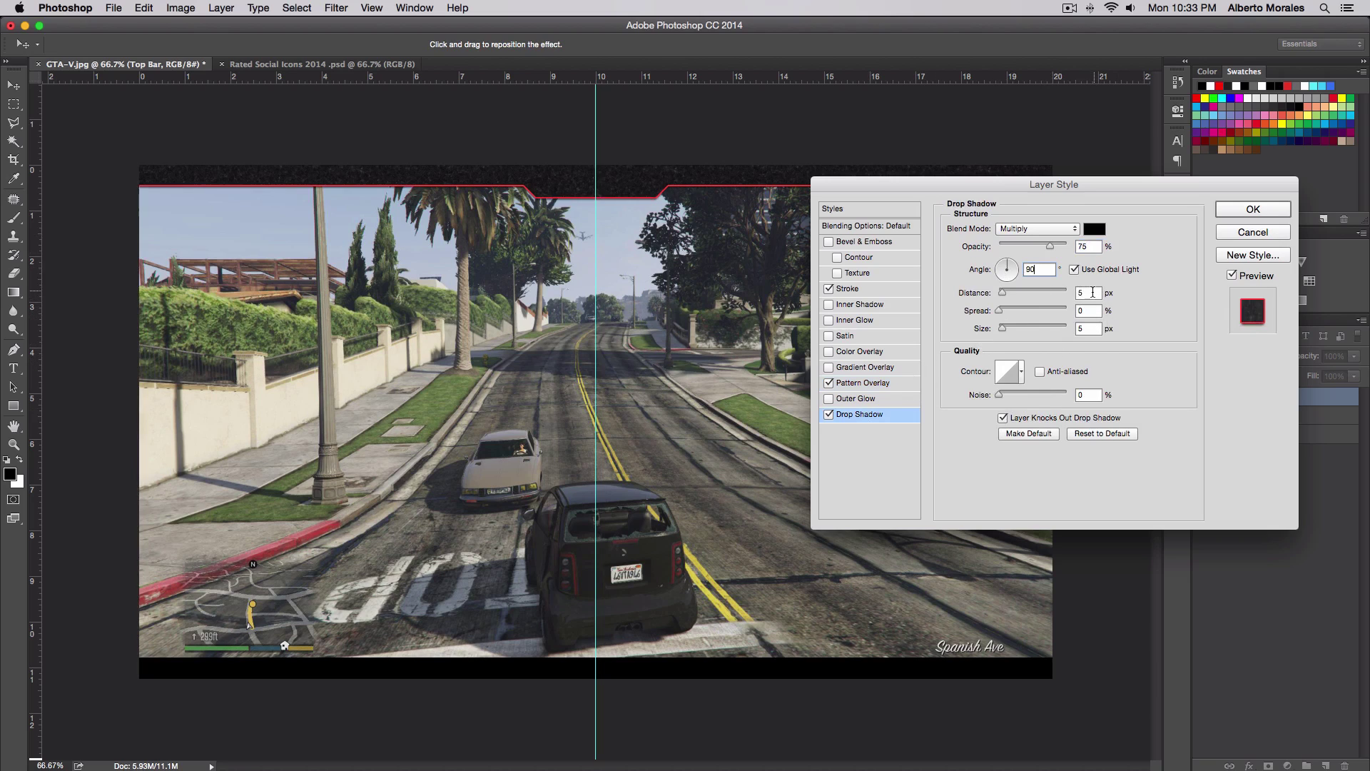
Step: Apply the Top Bar styles, then copy its layer style and paste it onto Bottom Bar
left_click(1230, 215)
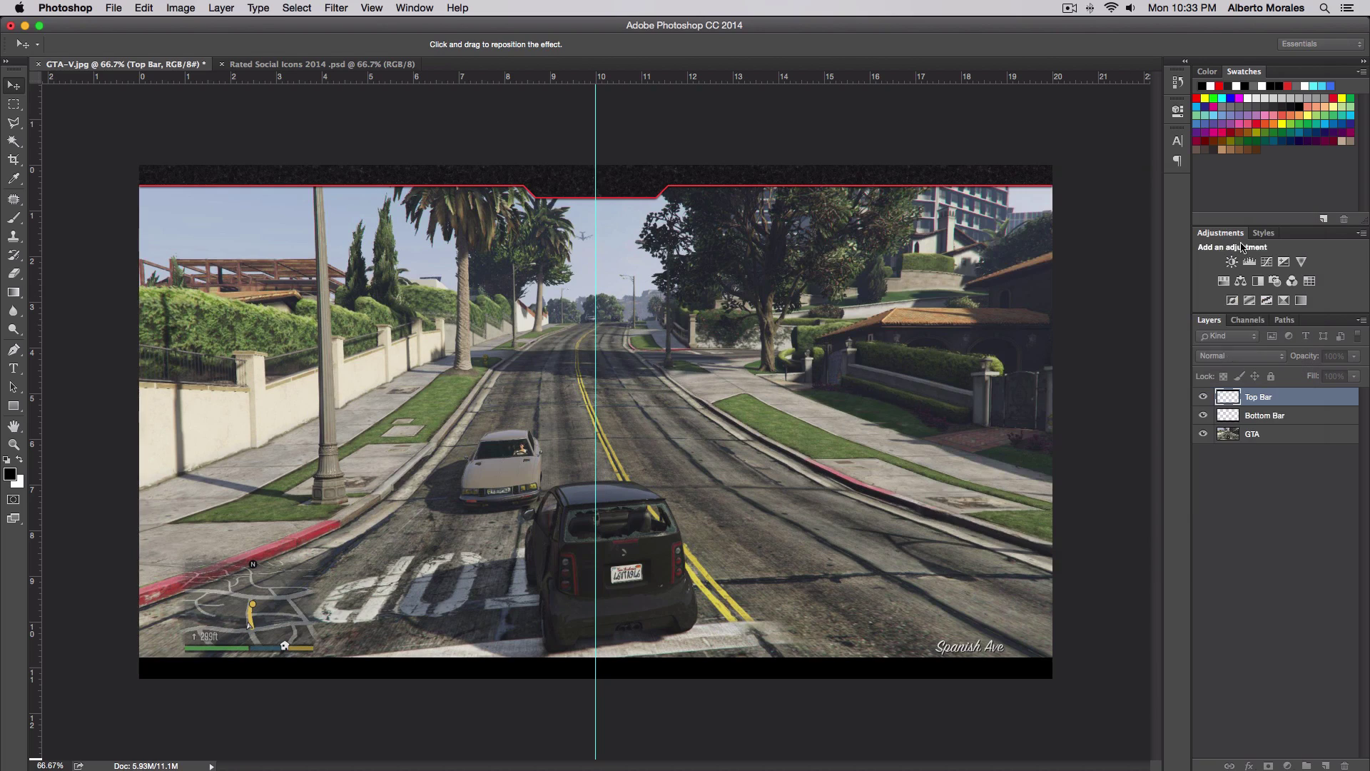
right_click(1298, 396)
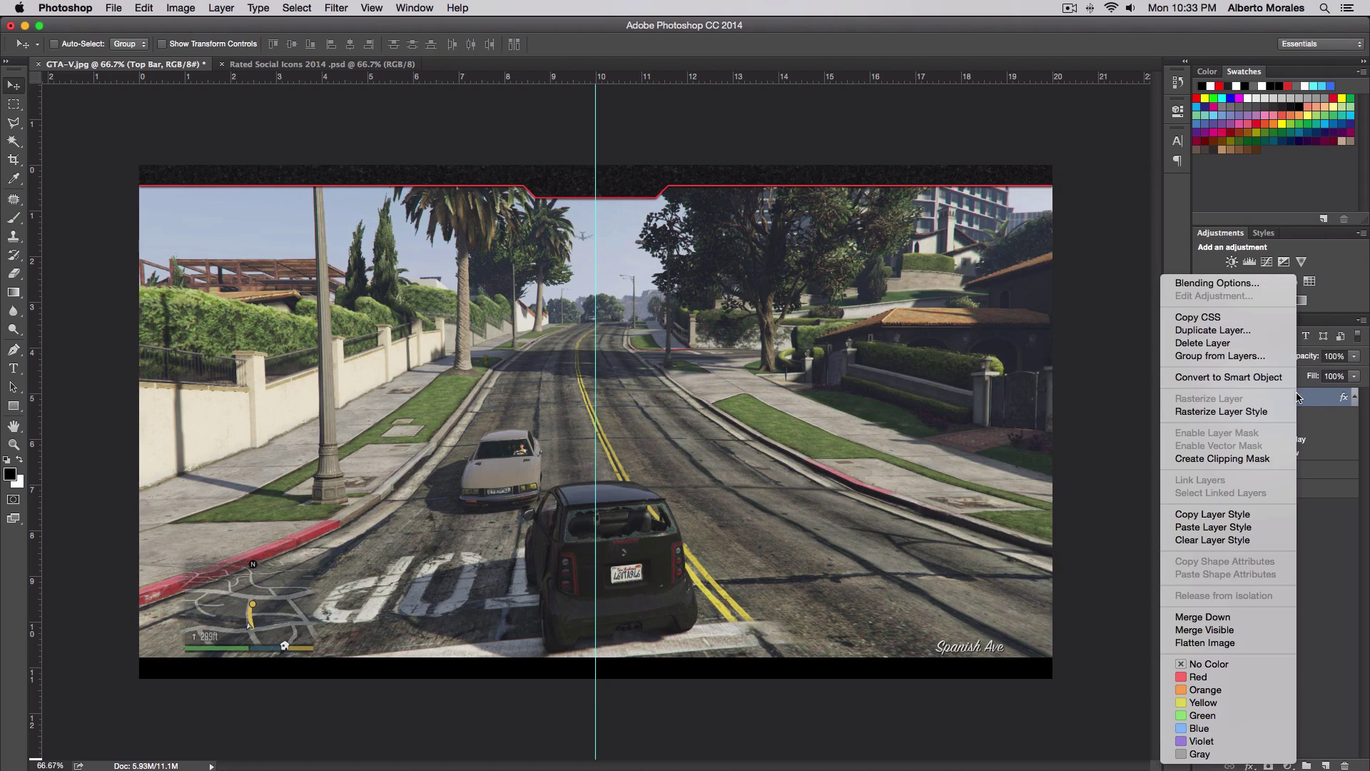
right_click(1319, 396)
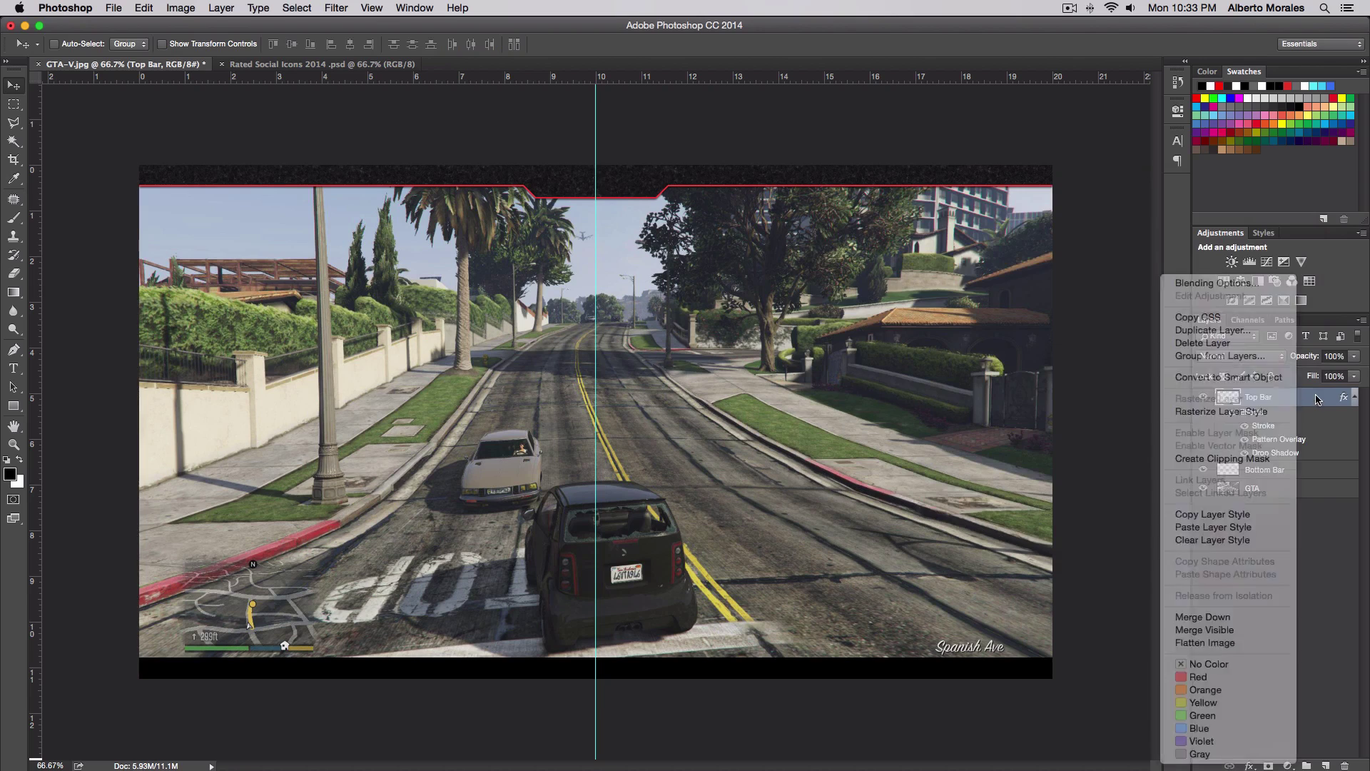
right_click(1305, 396)
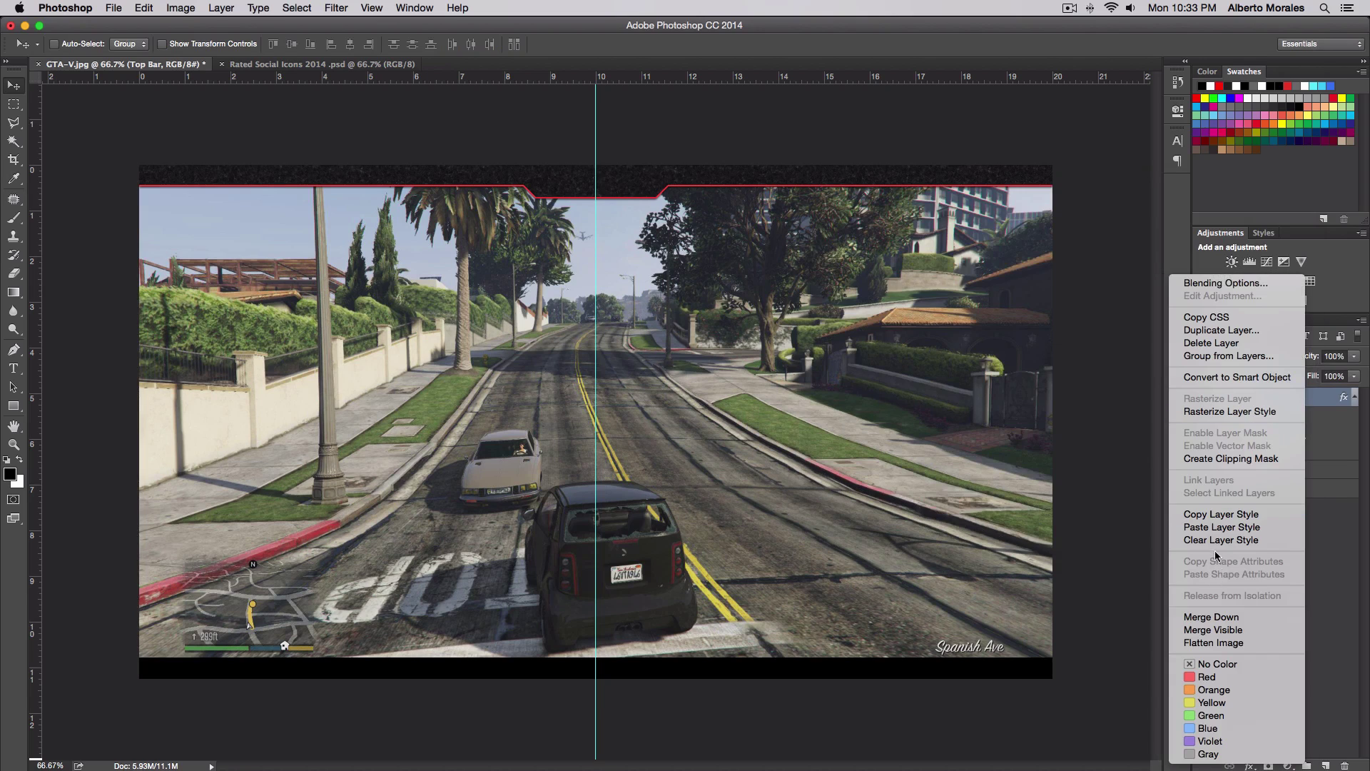
left_click(1247, 516)
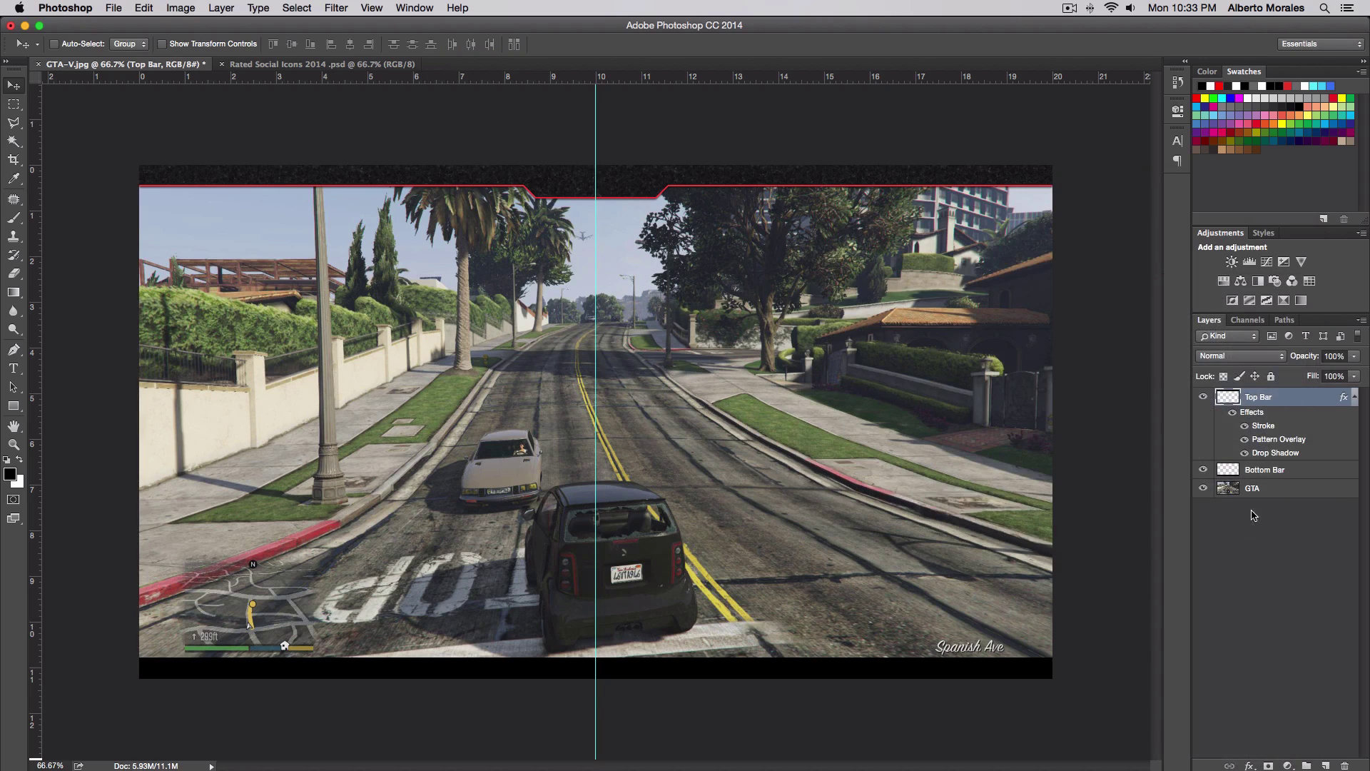
left_click(1300, 473)
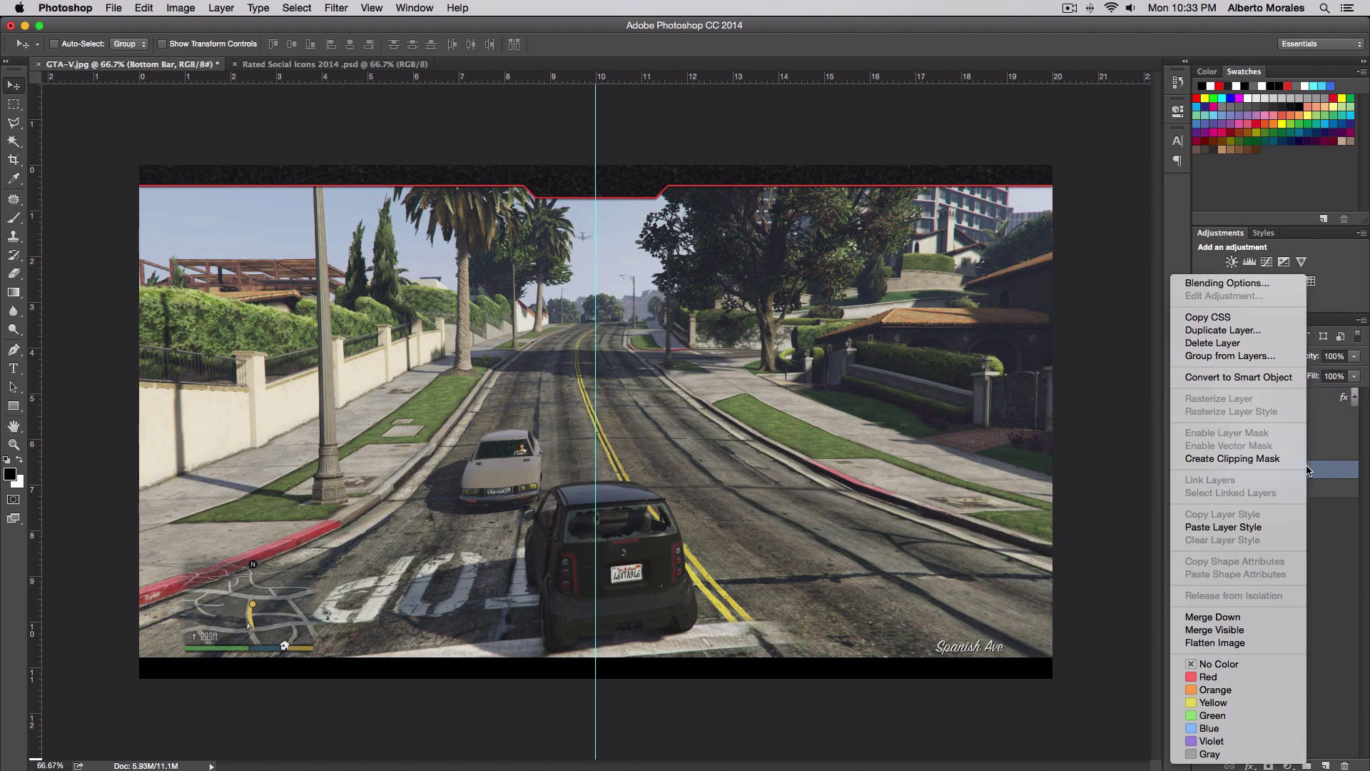
left_click(1213, 528)
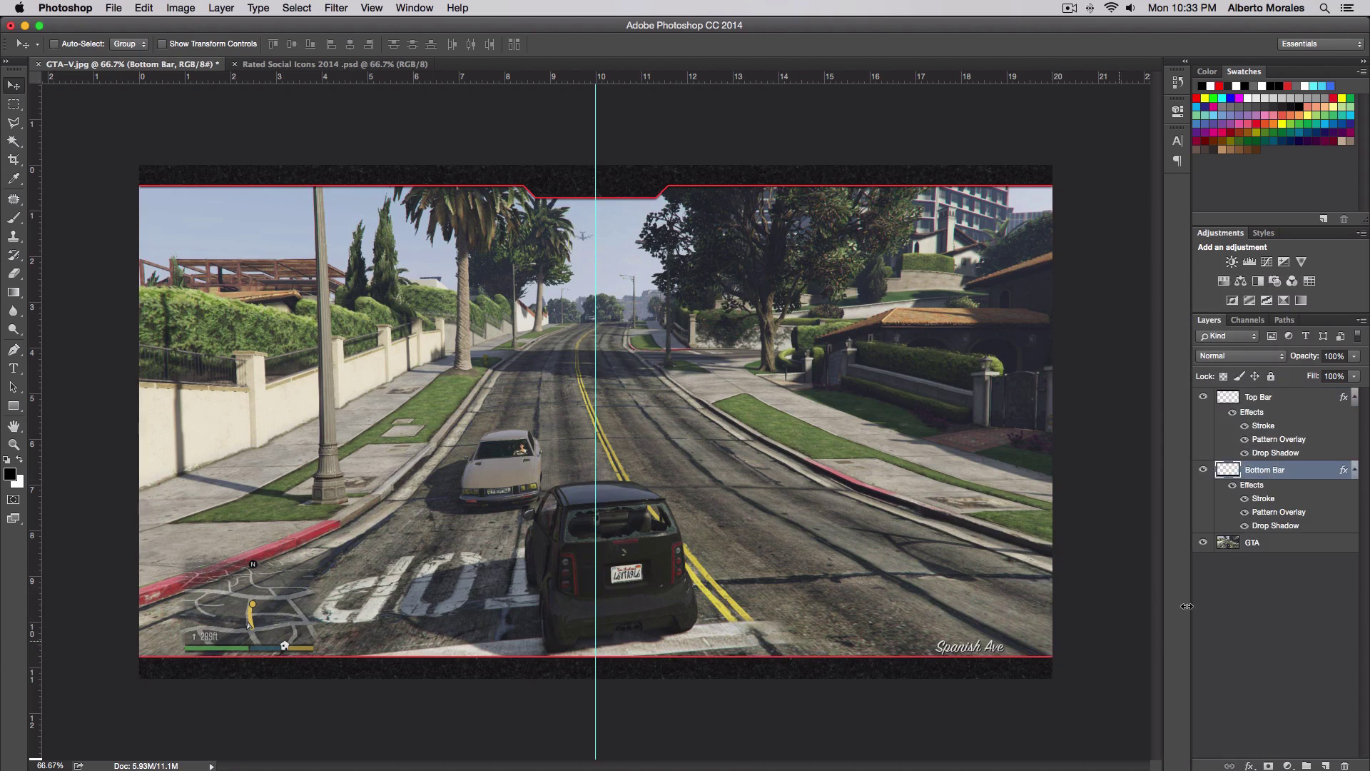
Step: Change Bottom Bar's drop shadow angle to -90° so the shadow falls upward
left_click(1271, 404)
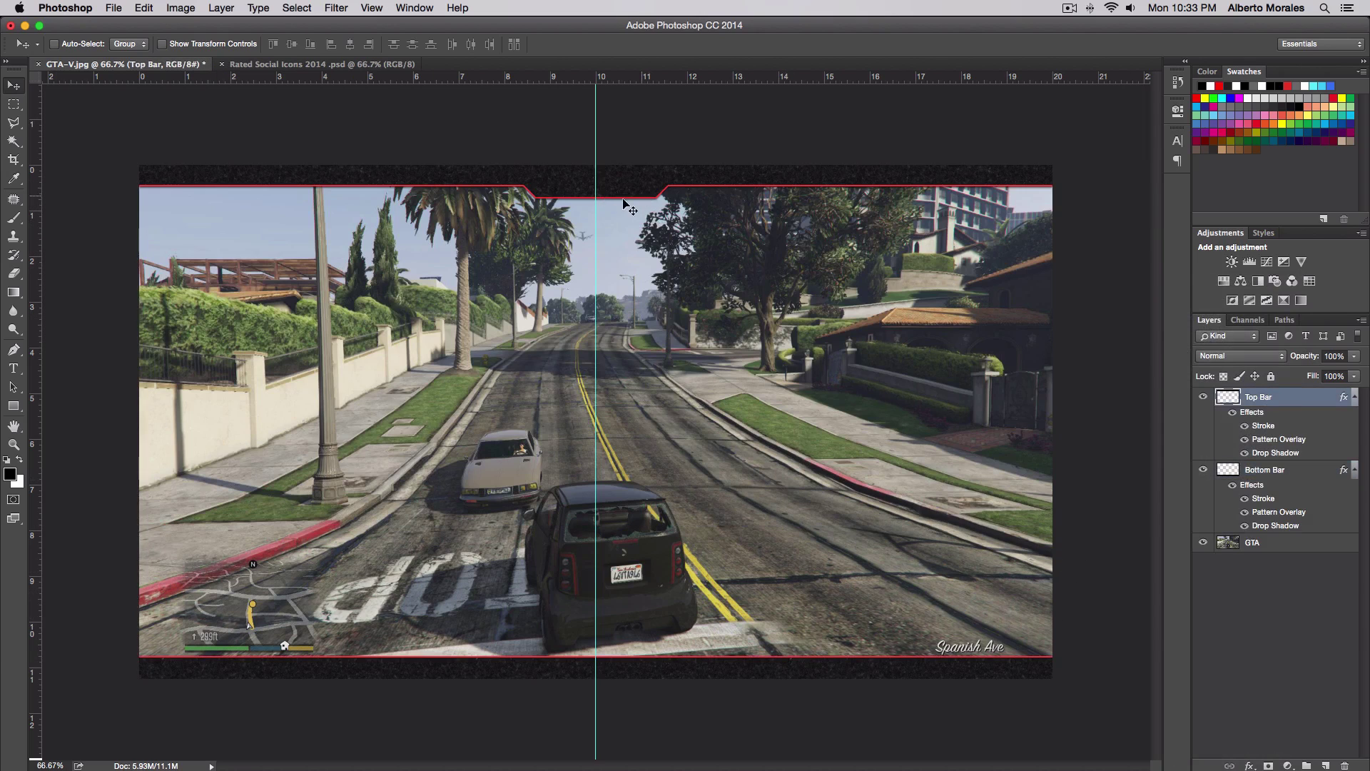
double_click(1300, 466)
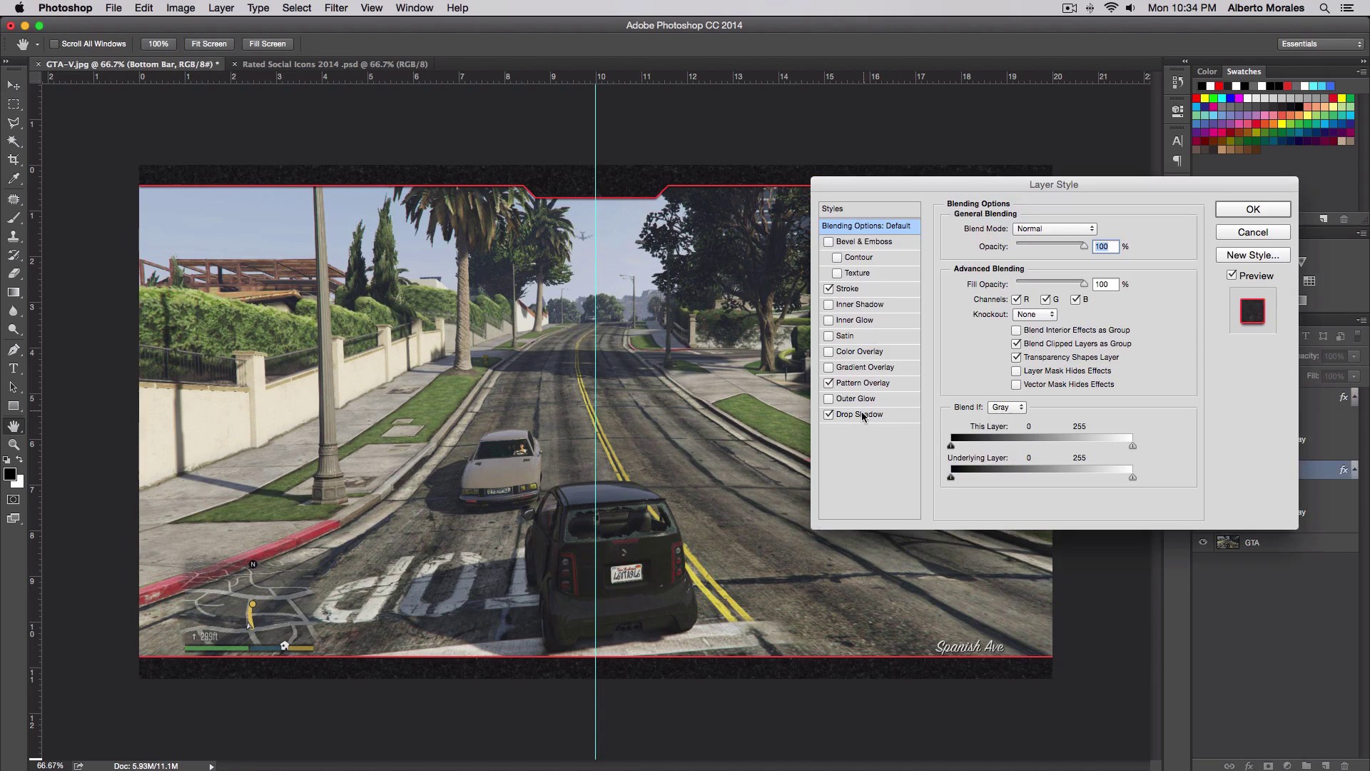
left_click(858, 414)
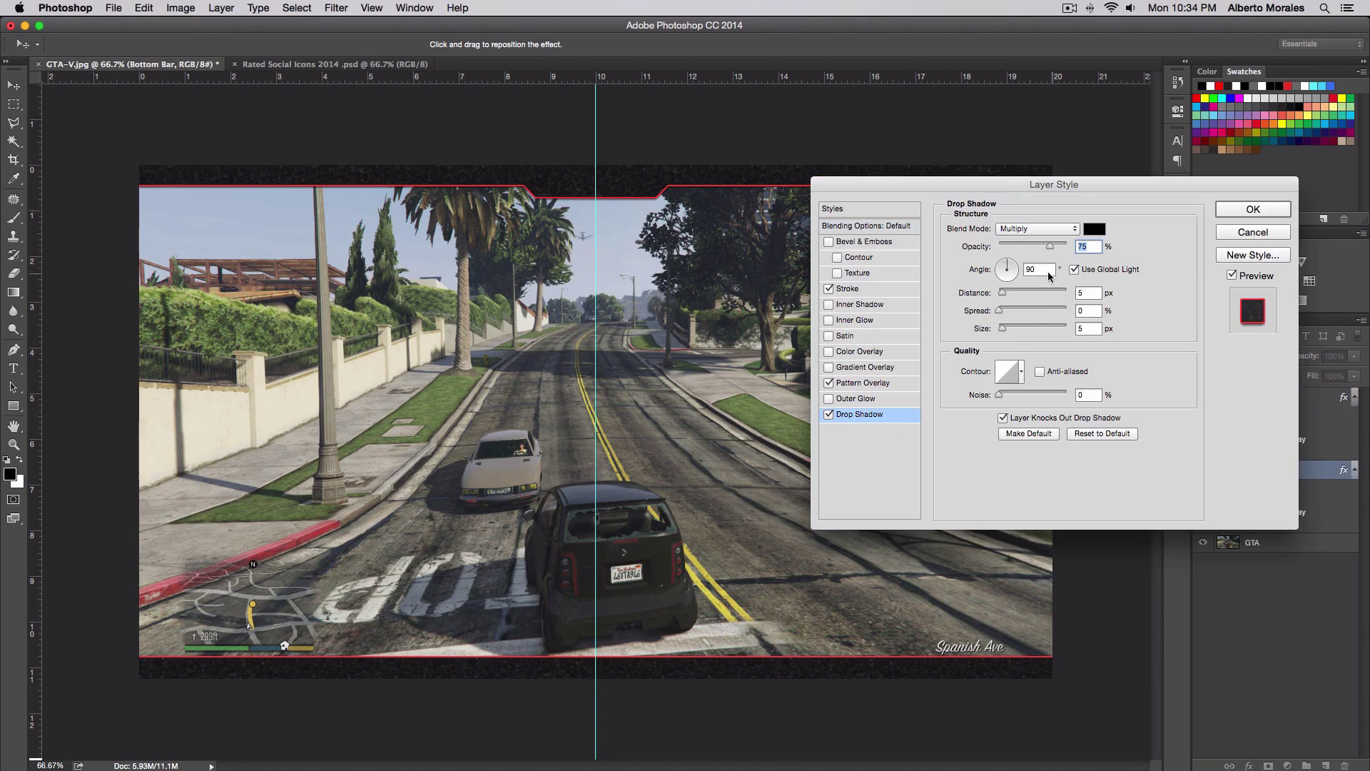
type("-90")
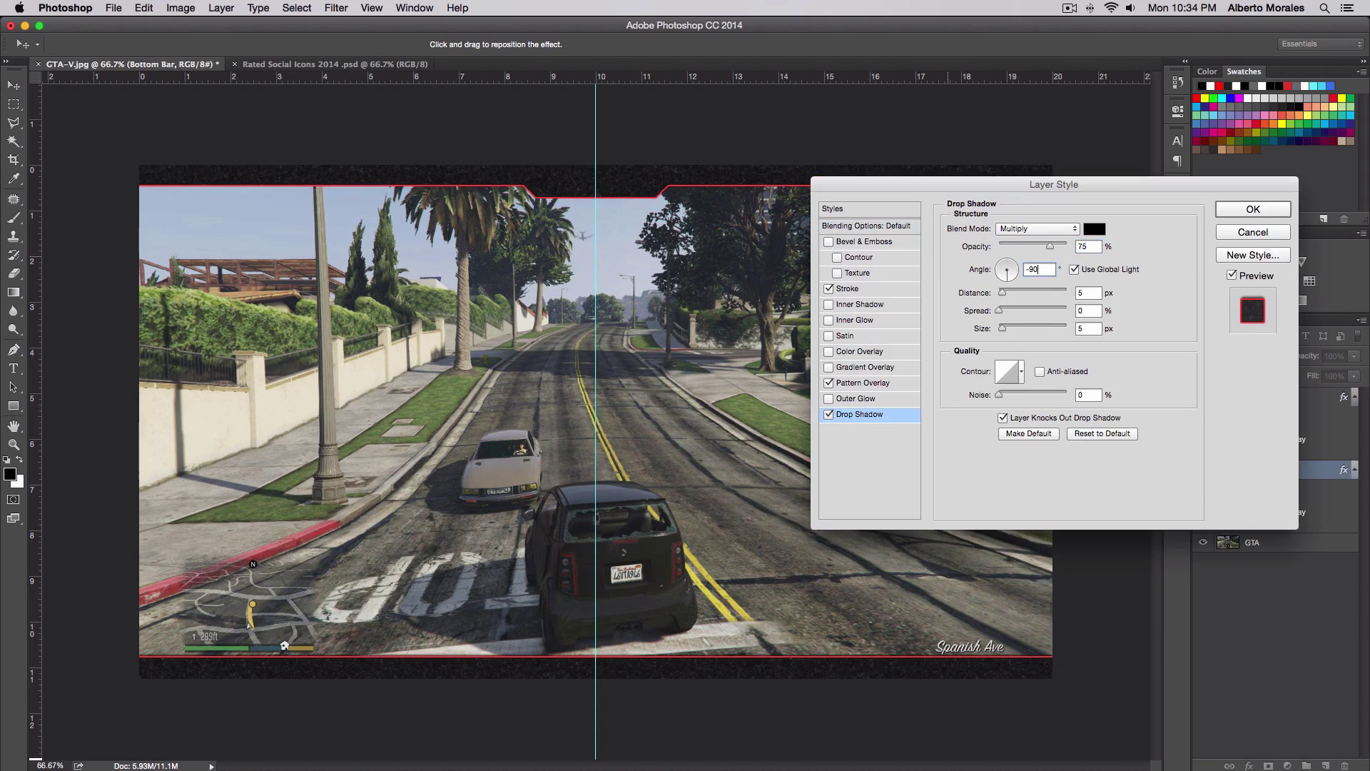
key("Return")
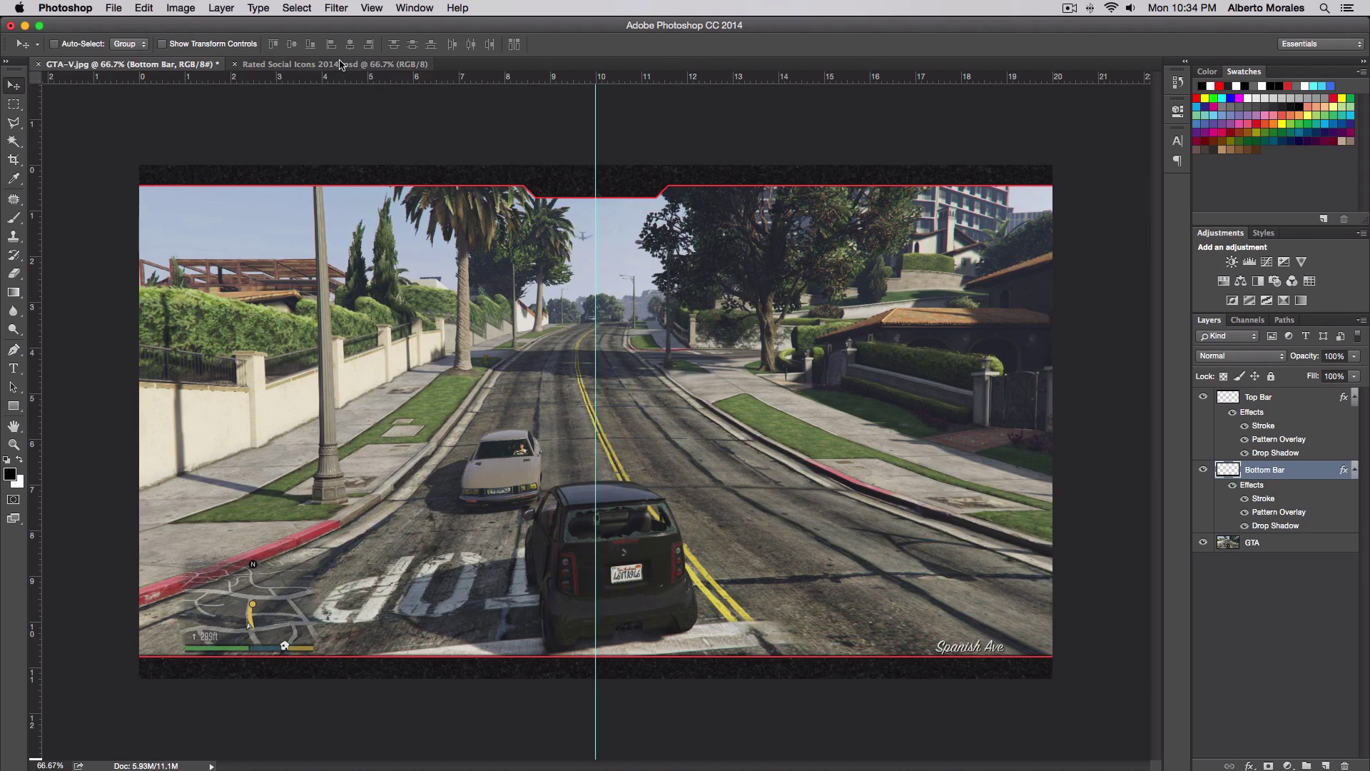
Step: Drag the four social icon layers from Rated Social Icons into GTA-V near the centre
left_click(312, 65)
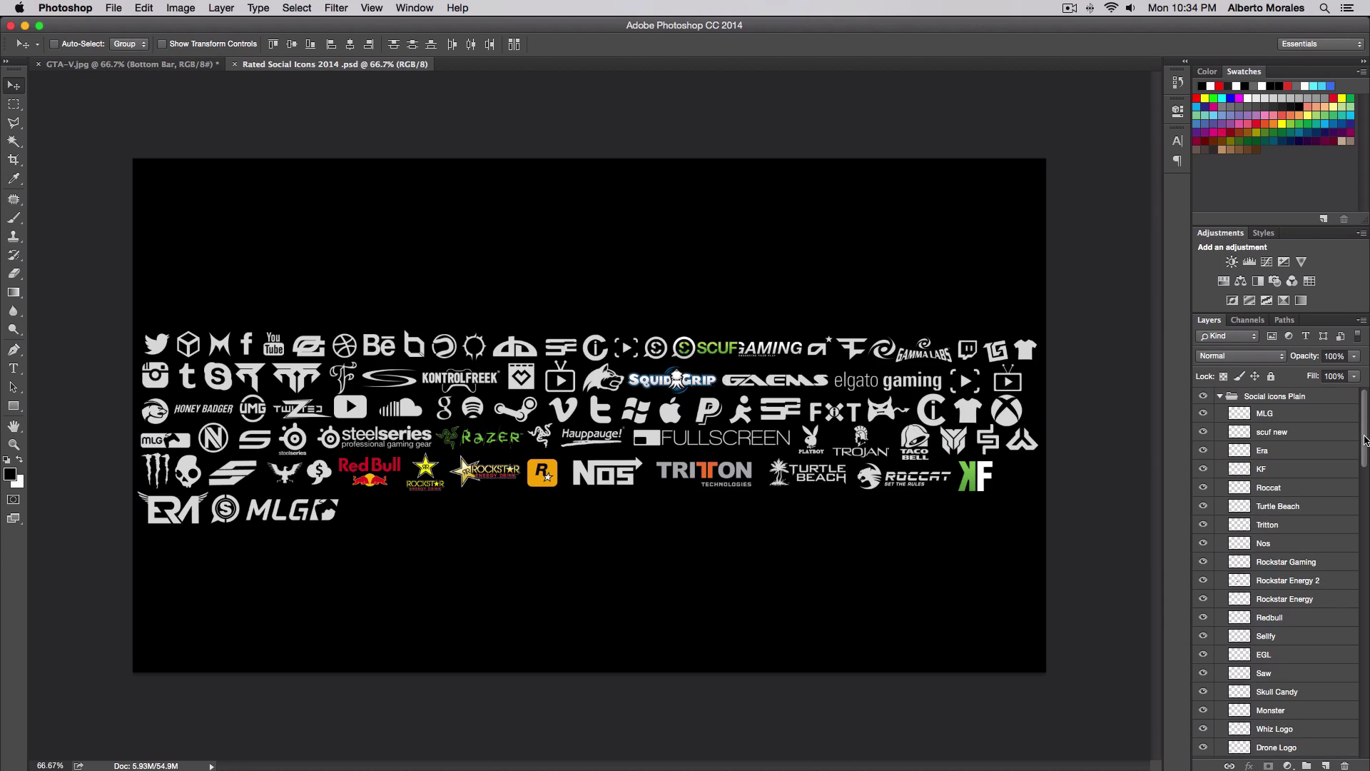
left_click_drag(1366, 441, 1364, 711)
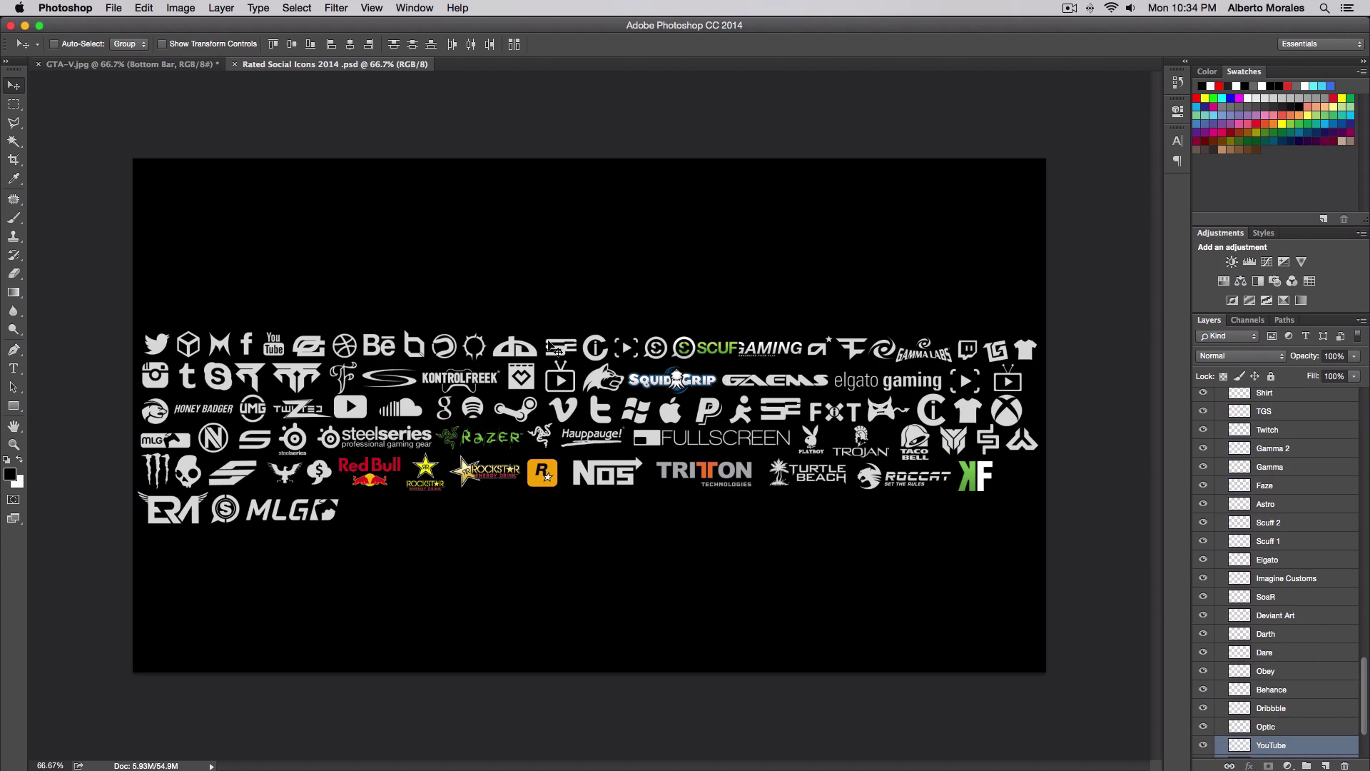
left_click_drag(553, 348, 158, 66)
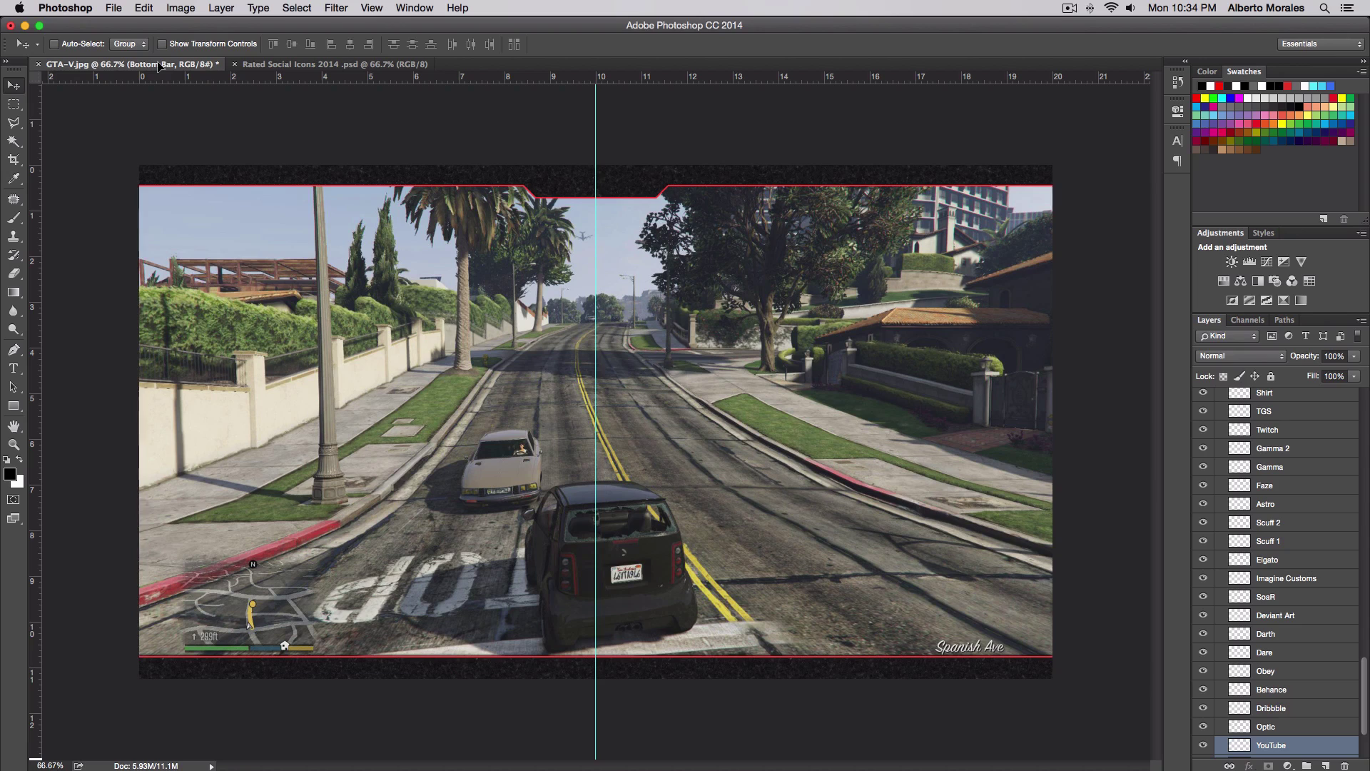
left_click_drag(471, 291, 471, 291)
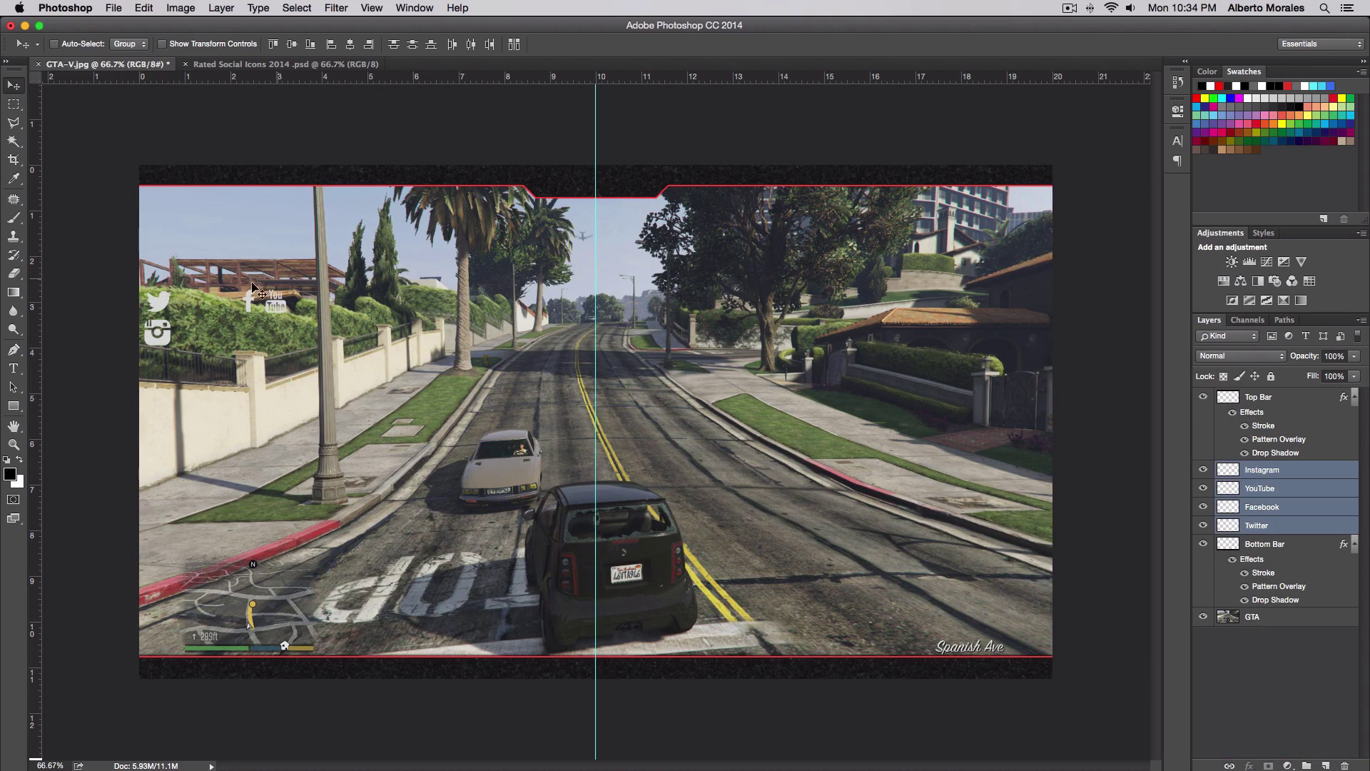
left_click_drag(253, 286, 613, 349)
left_click(1286, 468)
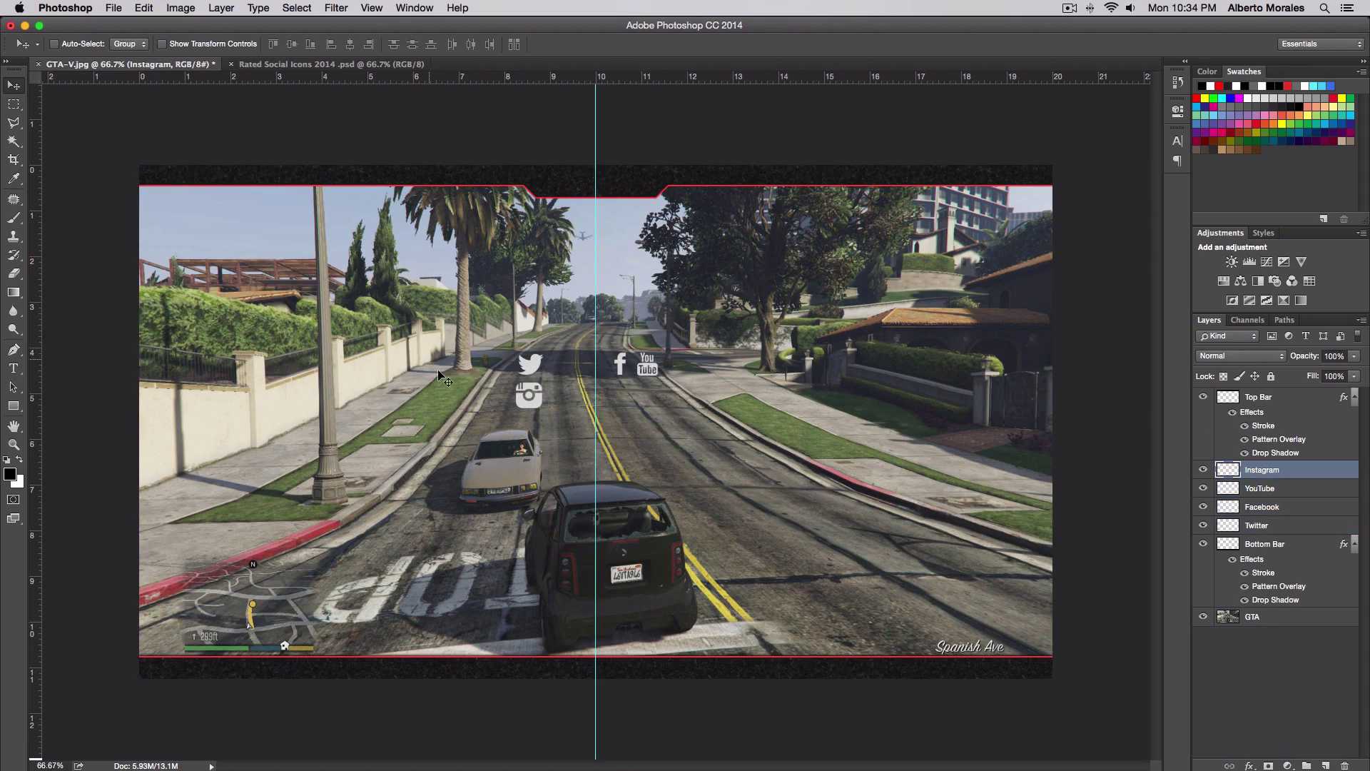
Step: Position the Instagram icon at the left end of the top bar
left_click_drag(500, 377, 261, 252)
key("super+t")
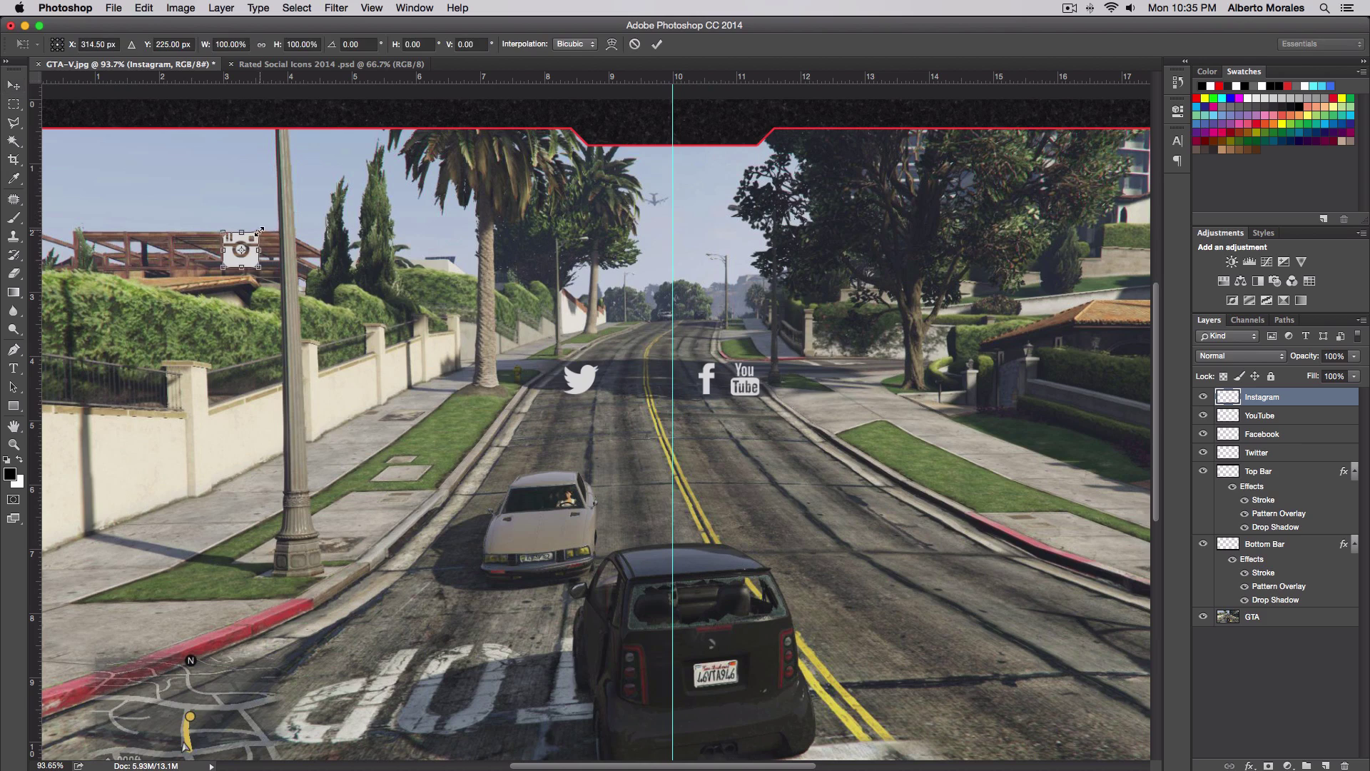
left_click_drag(238, 245, 357, 277)
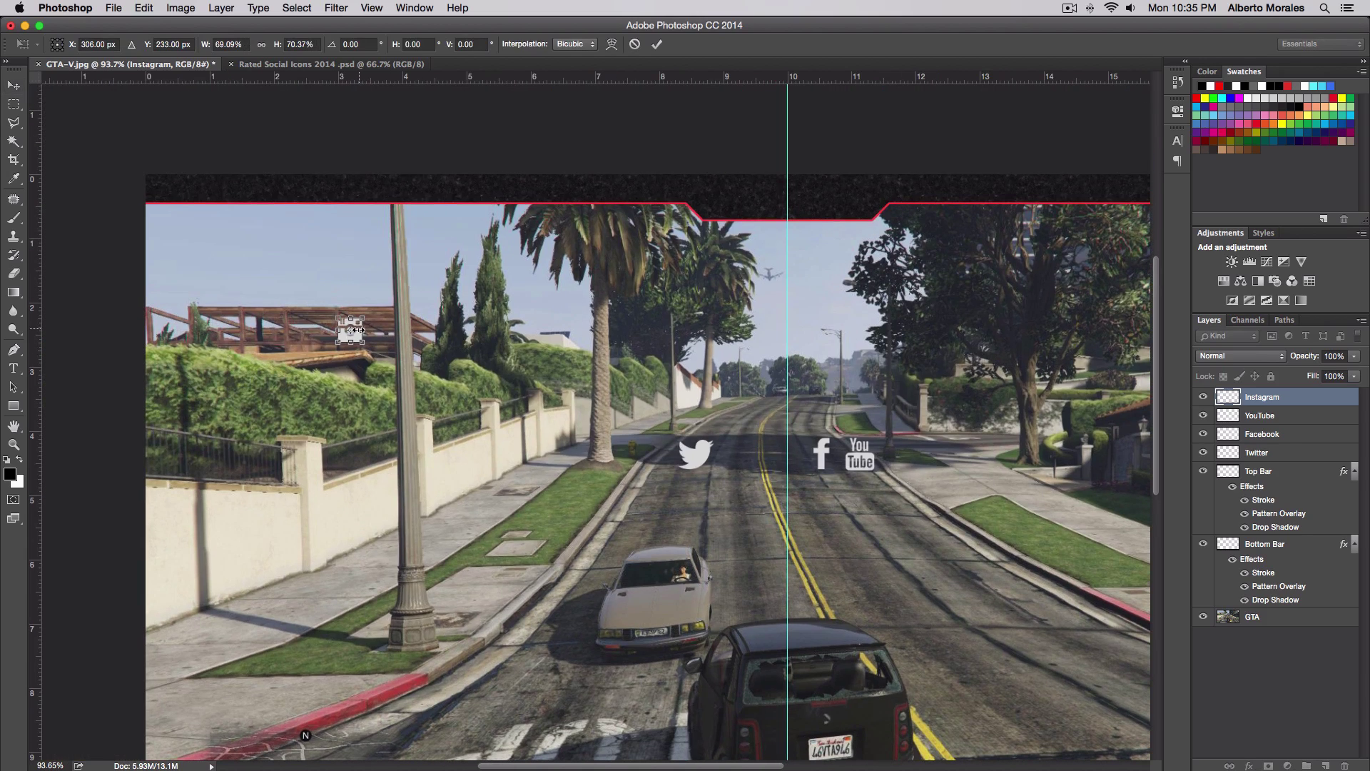
left_click_drag(357, 340, 216, 187)
key("Return")
key("super+t")
key("Return")
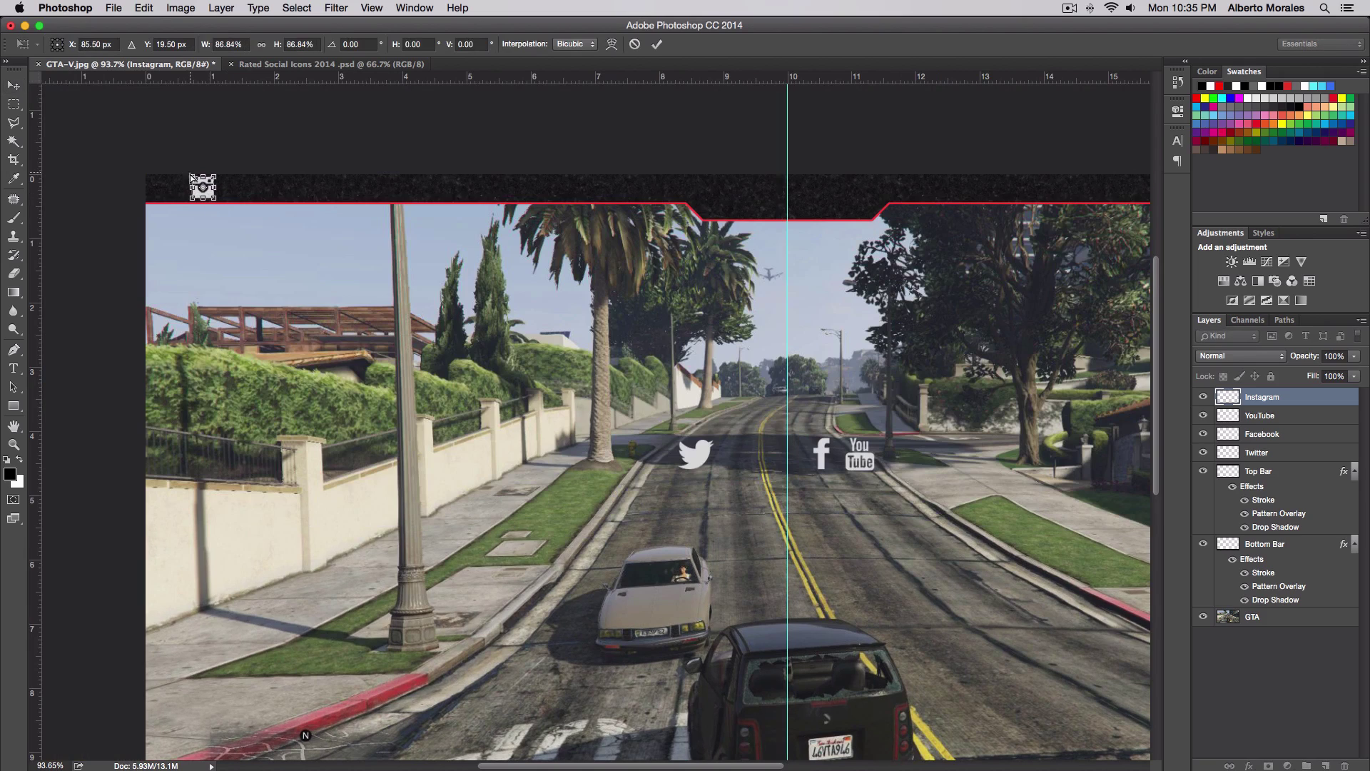
key("super+1")
Step: Place Twitter on the left and Facebook and YouTube on the right of the top bar
left_click(1256, 452)
left_click_drag(793, 602, 490, 312)
key("super+minus")
left_click(1262, 434)
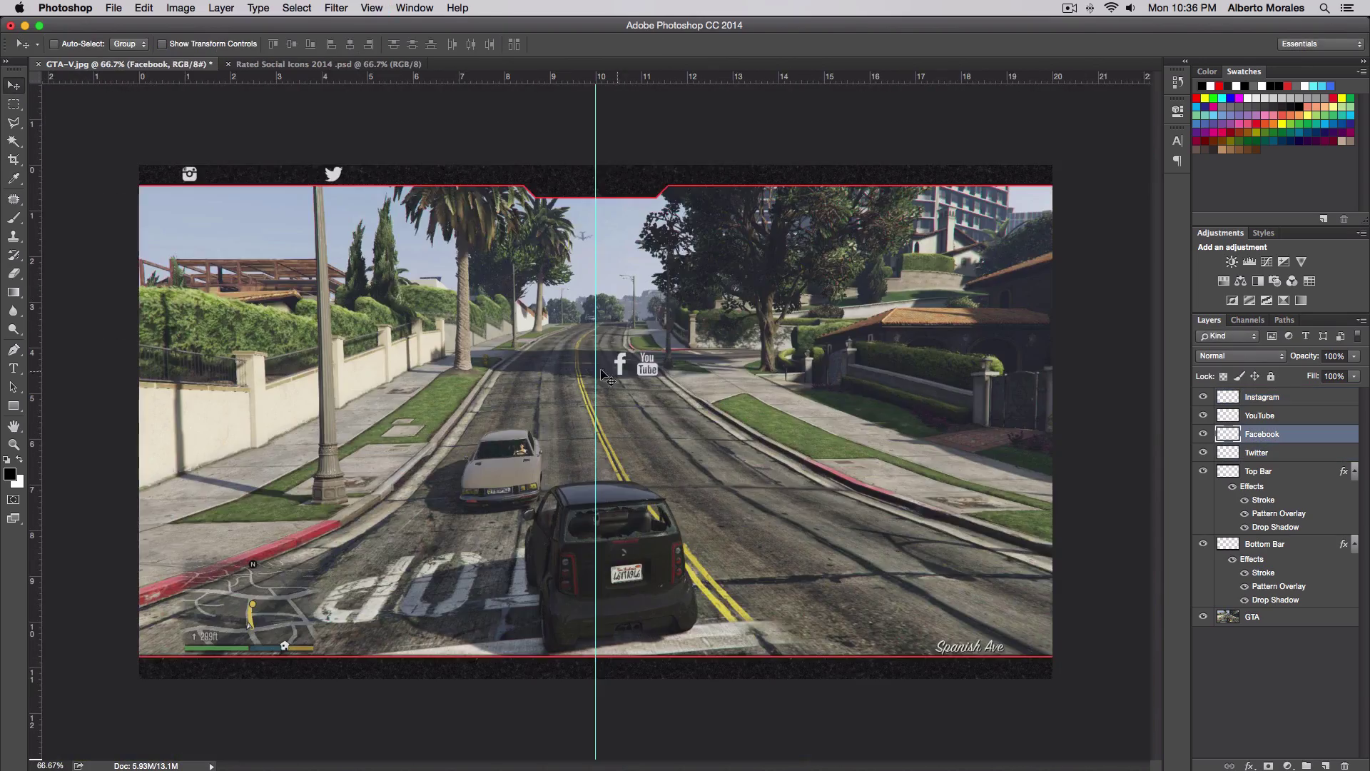
left_click_drag(619, 351, 733, 151)
scroll(734, 152, "up", 5)
scroll(714, 157, "down", 5)
key("alt+bracketright")
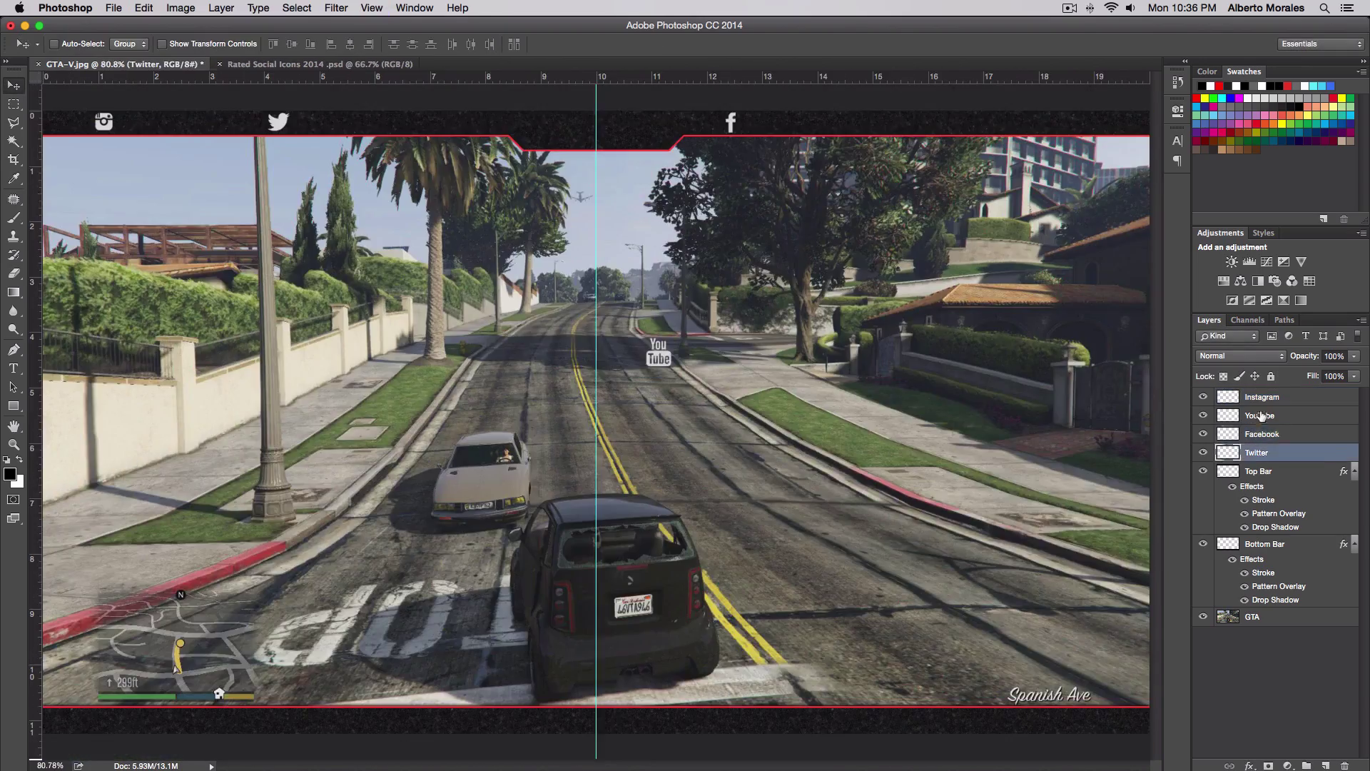
scroll(856, 218, "up", 6)
left_click_drag(543, 387, 841, 315)
key("super+0")
key("super+minus")
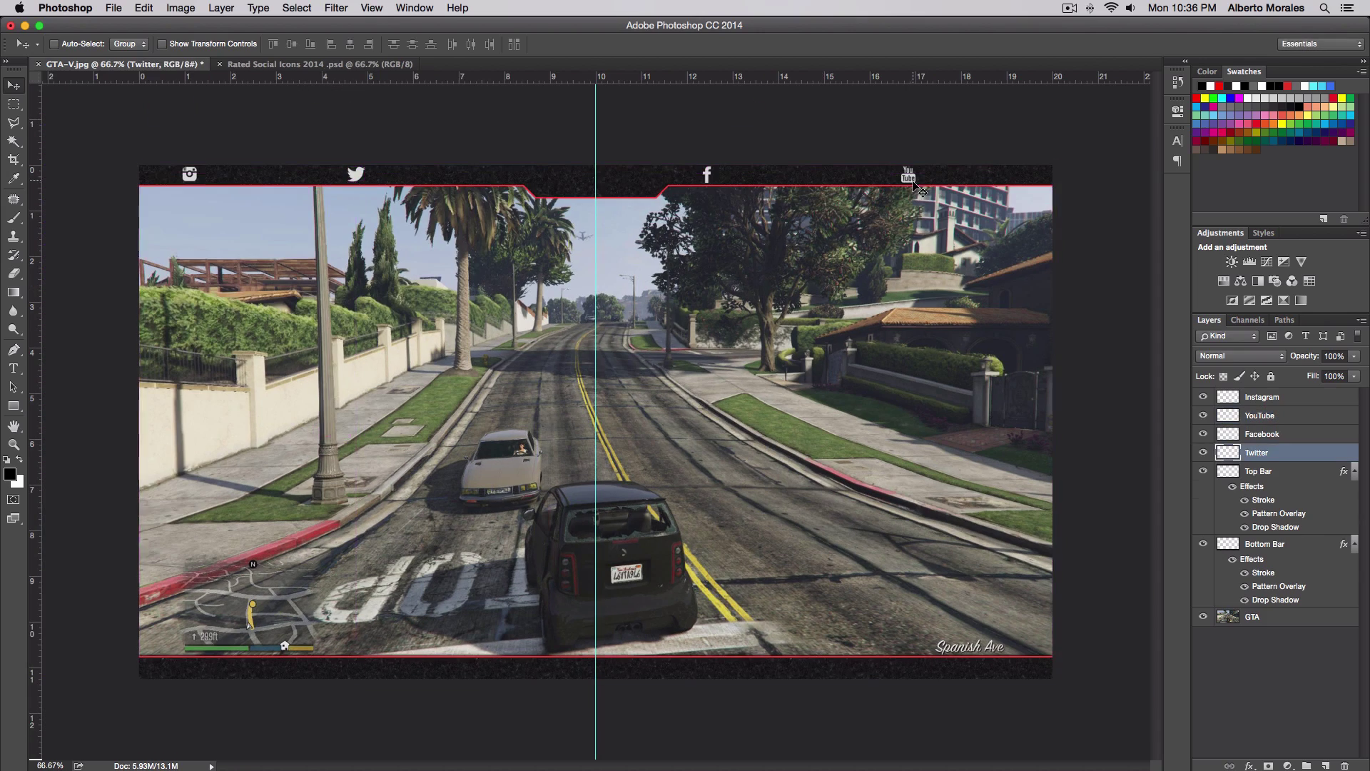
Step: Add the social handle text beside the Instagram icon and copy it toward the Facebook icon
left_click(1262, 397)
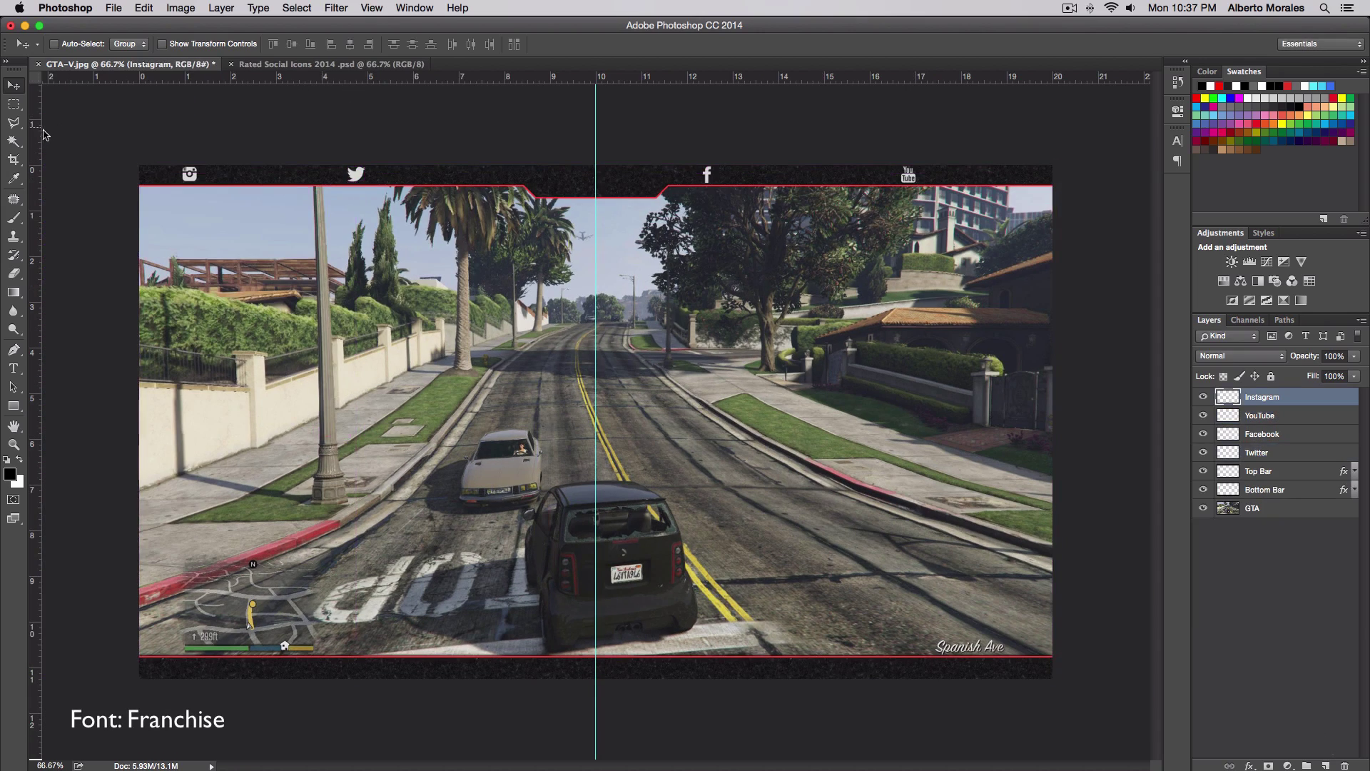
key("t")
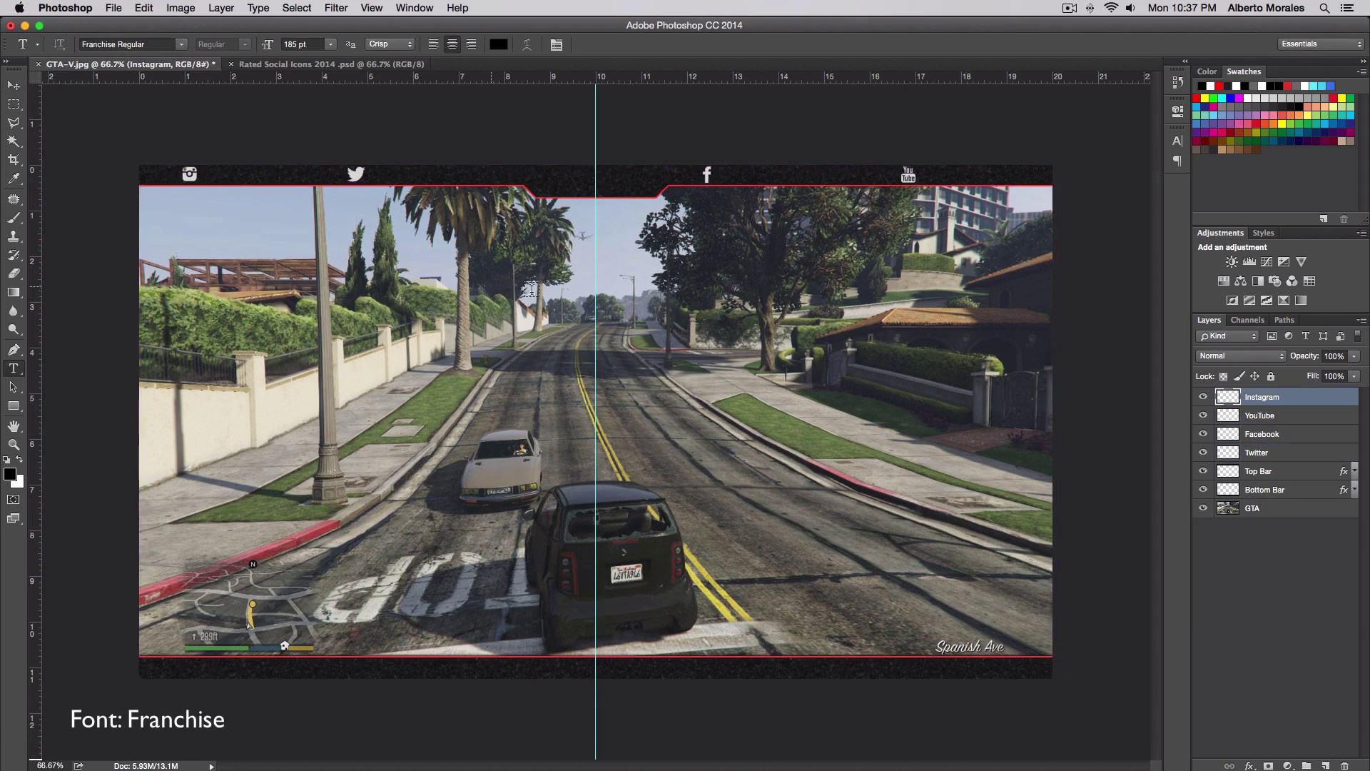
left_click(730, 302)
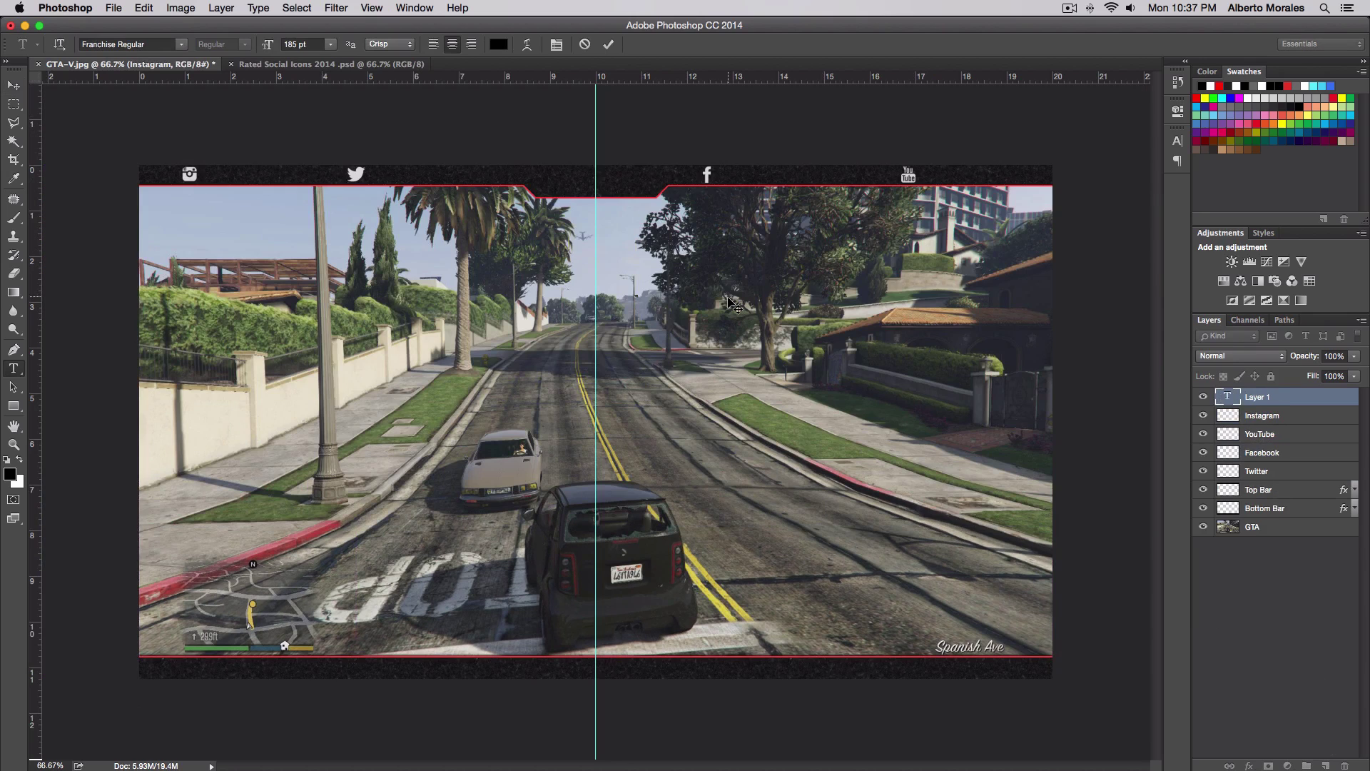
type("/itsdatroll")
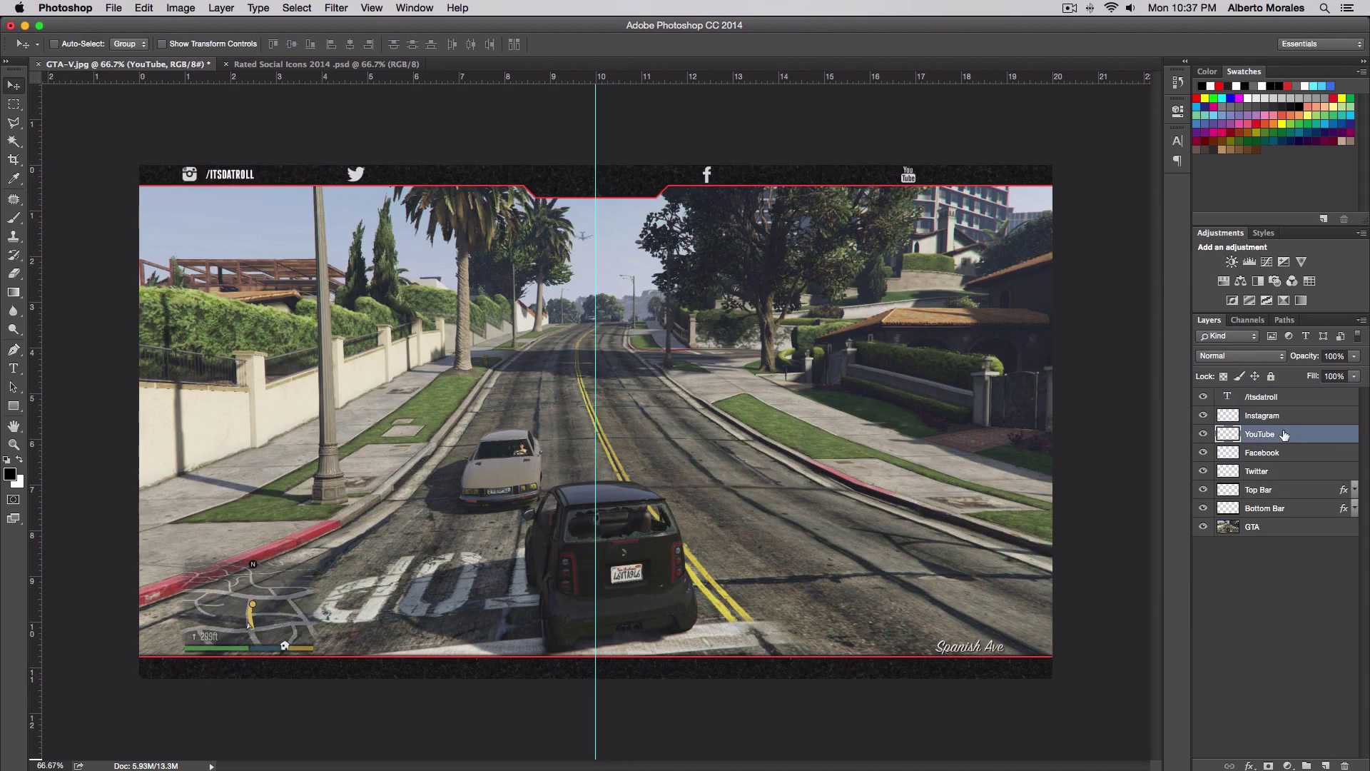
left_click_drag(453, 180, 665, 180)
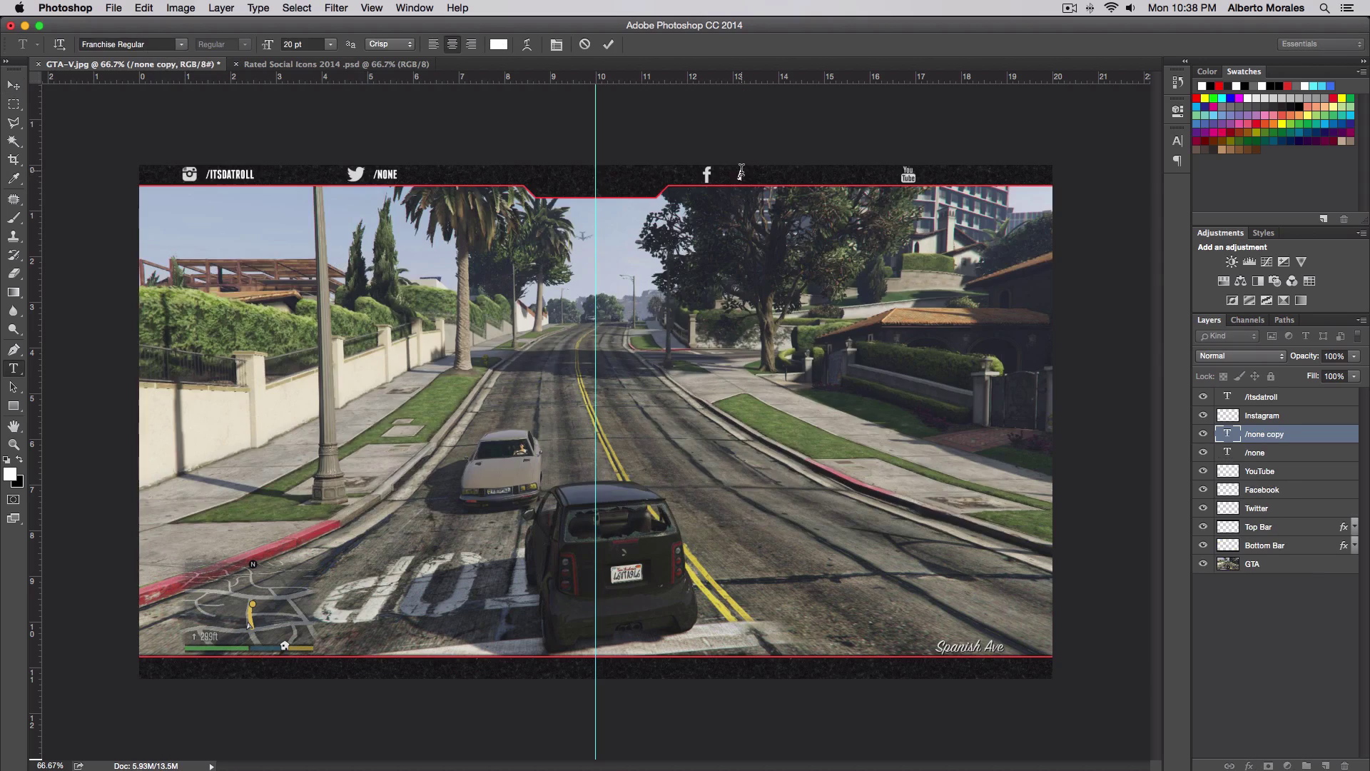
key("t")
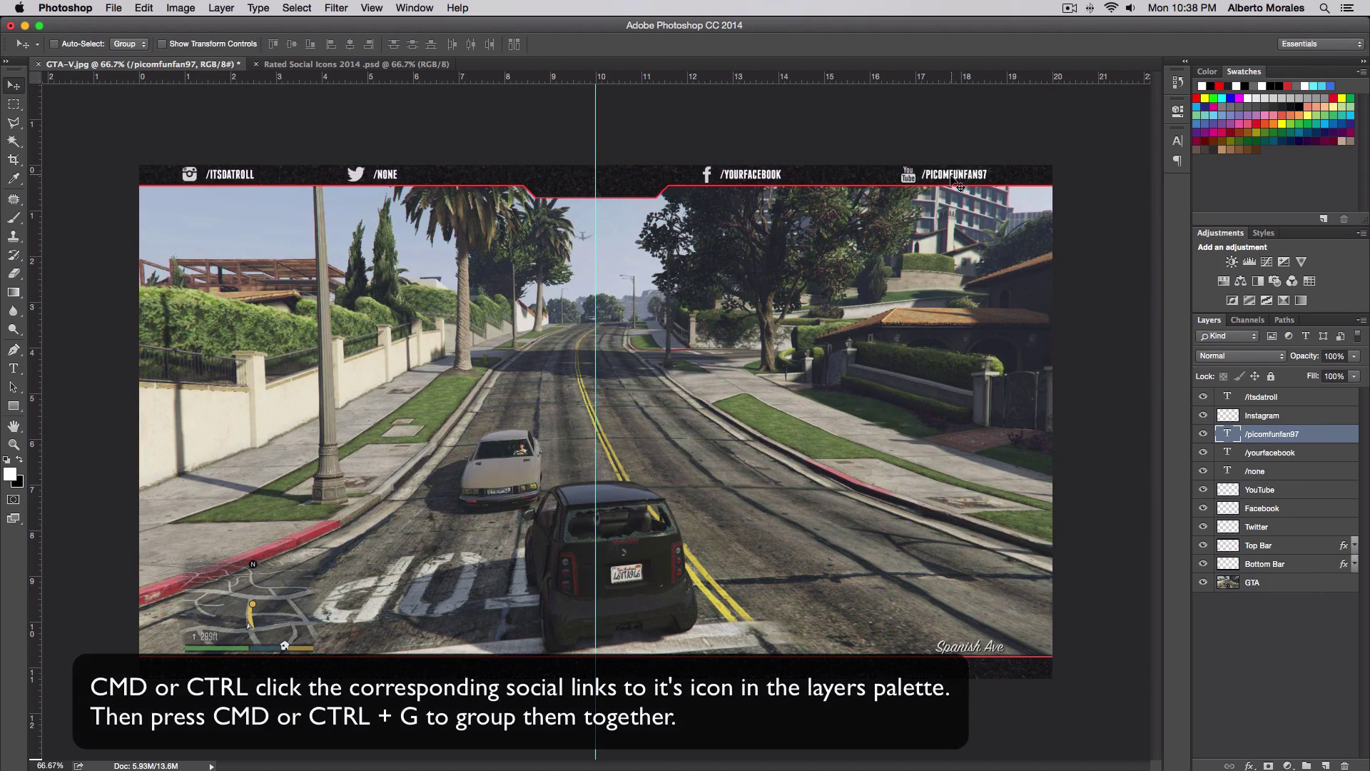
Step: Group each social icon layer with its handle text layer, making four groups
left_click(1261, 396)
left_click(1261, 414, "super")
key("super+g")
left_click(1272, 413)
left_click(1270, 432)
left_click(1262, 488, "super")
key("super+g")
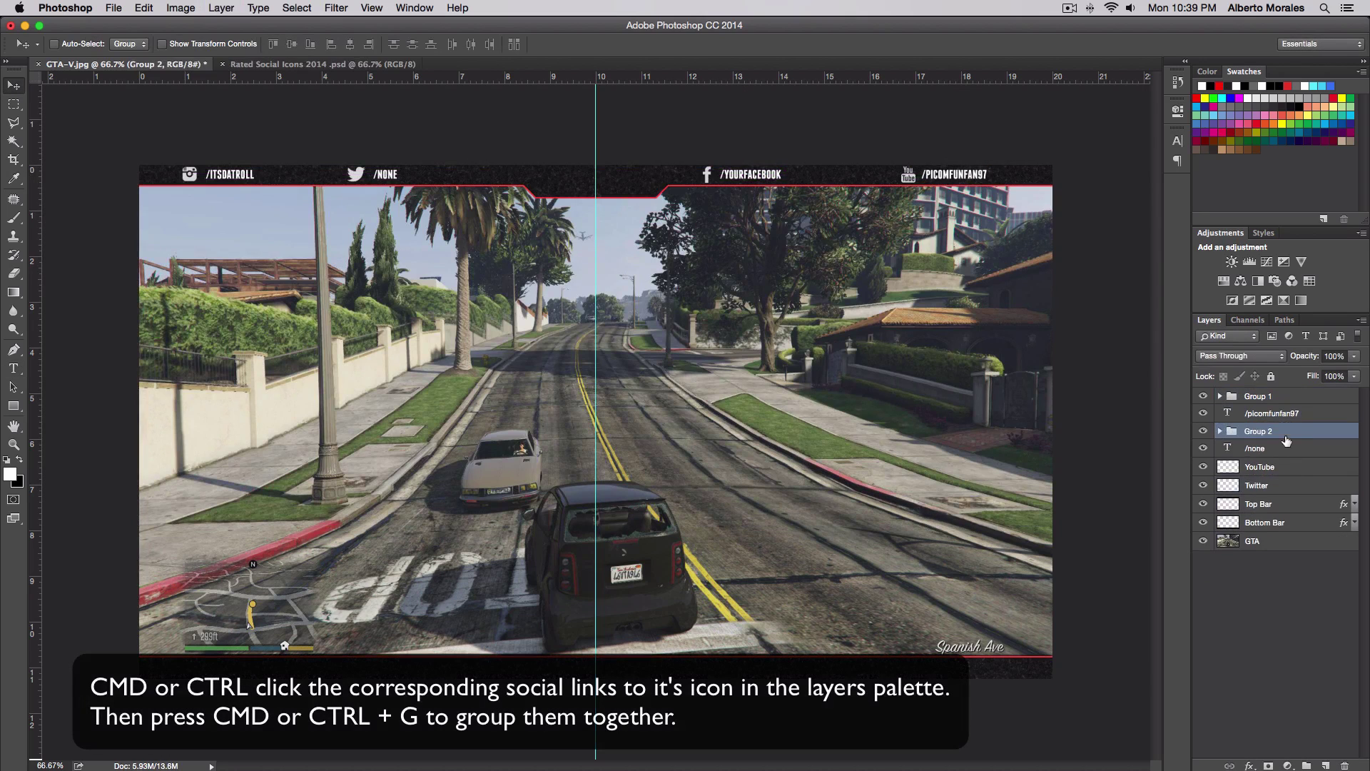
left_click(1258, 506, "super")
key("super+g")
left_click(1260, 468, "super")
key("super+g")
Step: Rename the first two groups Instagram and Youtube
left_click(1261, 396)
double_click(1258, 396)
type("Instagram")
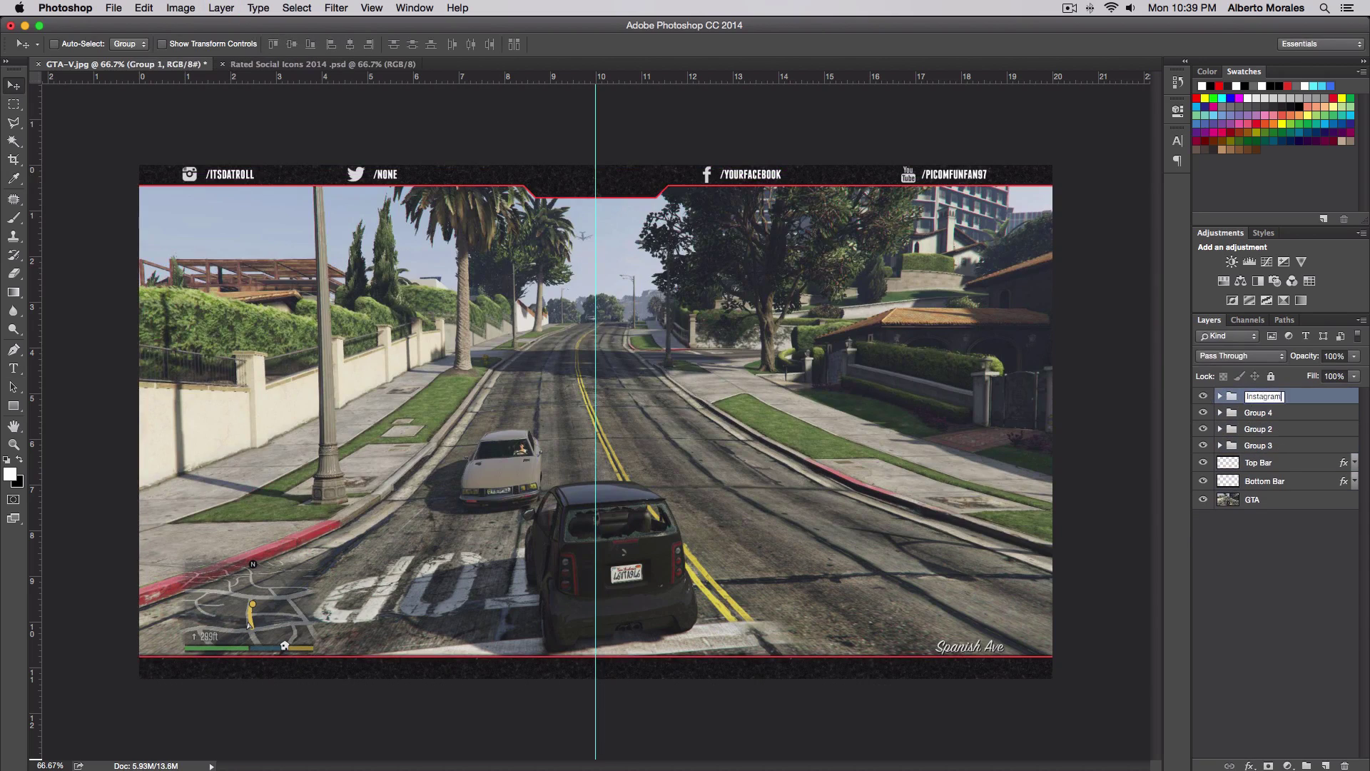
key("Return")
double_click(1258, 412)
type("Youtube")
key("Return")
Step: Make the Facebook group visible again and rename the remaining groups Facebook and Twitter
left_click(1203, 429)
left_click(1203, 429)
double_click(1258, 429)
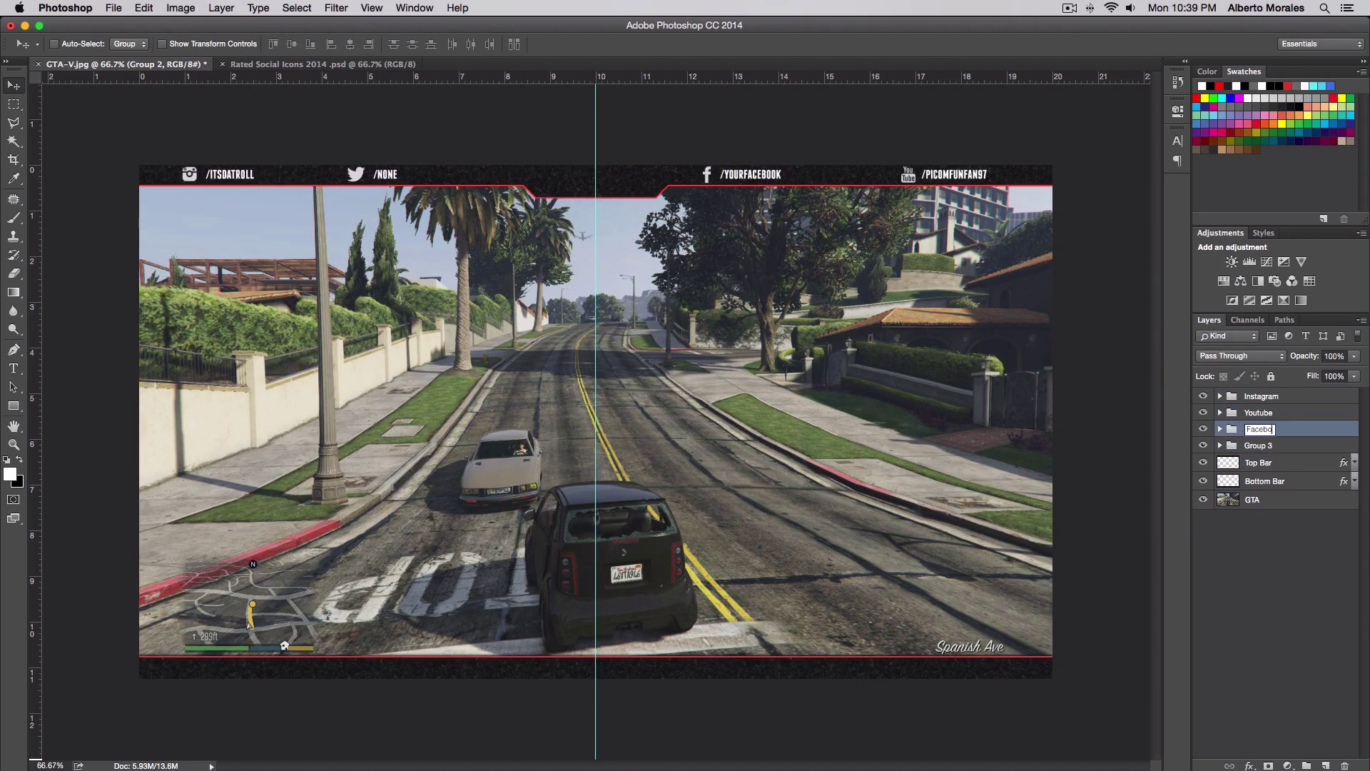
type("Facebook")
key("Return")
double_click(1258, 445)
type("Twitter")
left_click(1261, 396)
Step: Type KINGTUTSPRO at 72 pt and centre it in the top bar's notch
key("t")
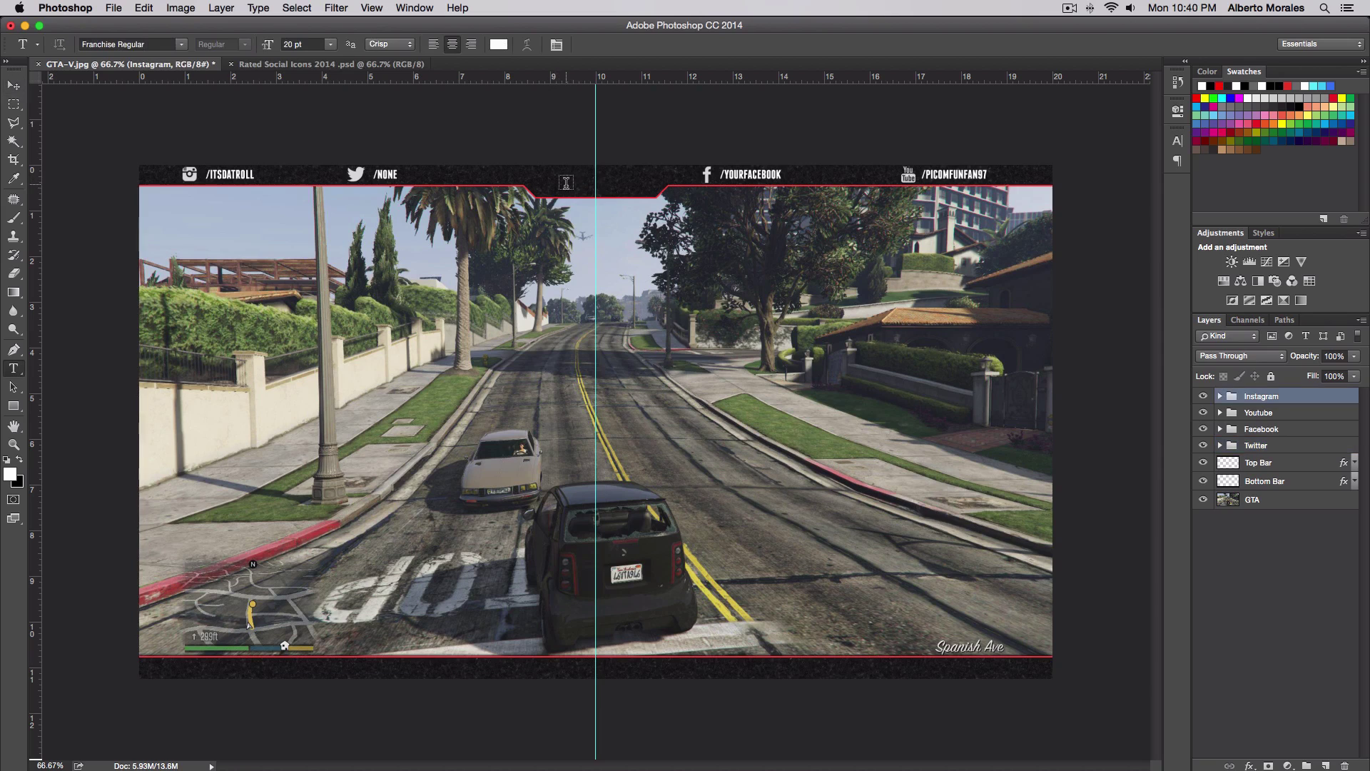
left_click(563, 184)
type("KINGTUTSPRO")
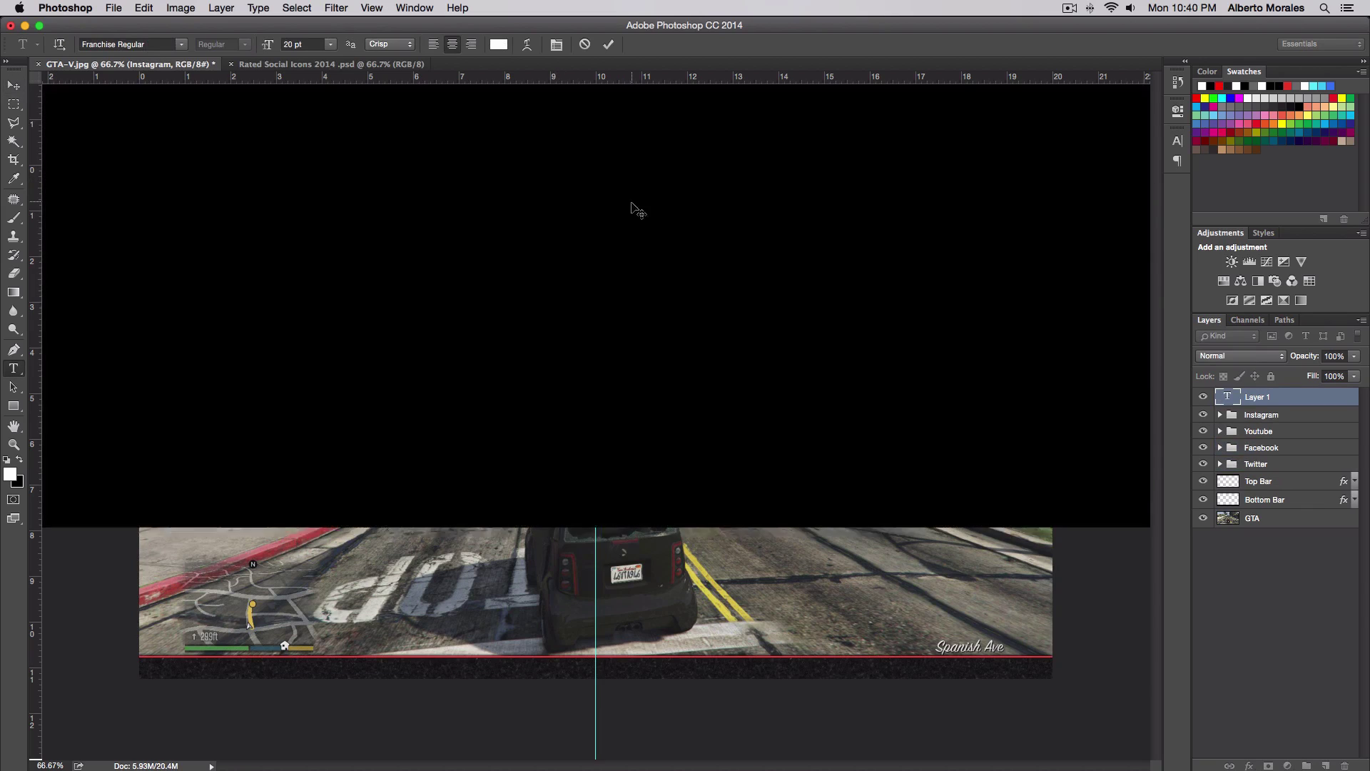
key("super+a")
left_click(283, 46)
type("72")
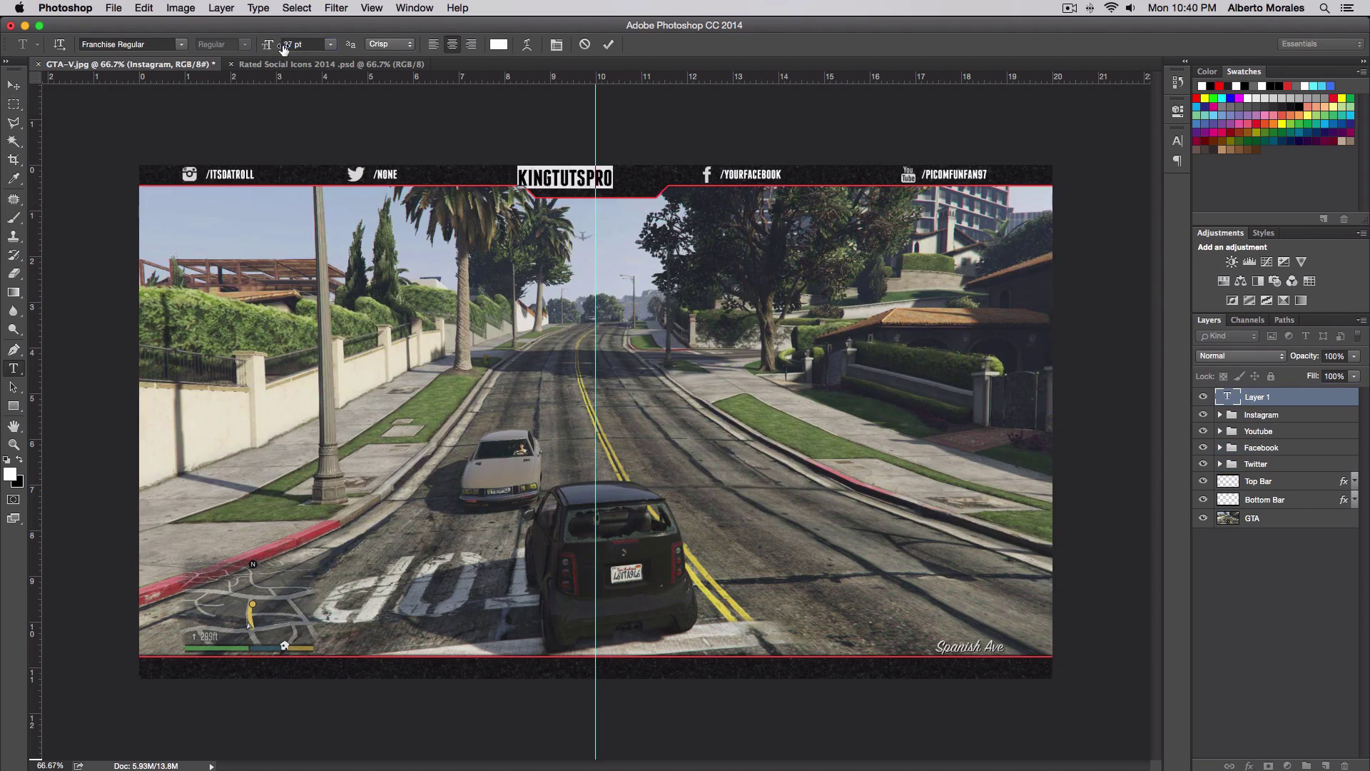
left_click(608, 44)
key("v")
left_click_drag(571, 182, 598, 182)
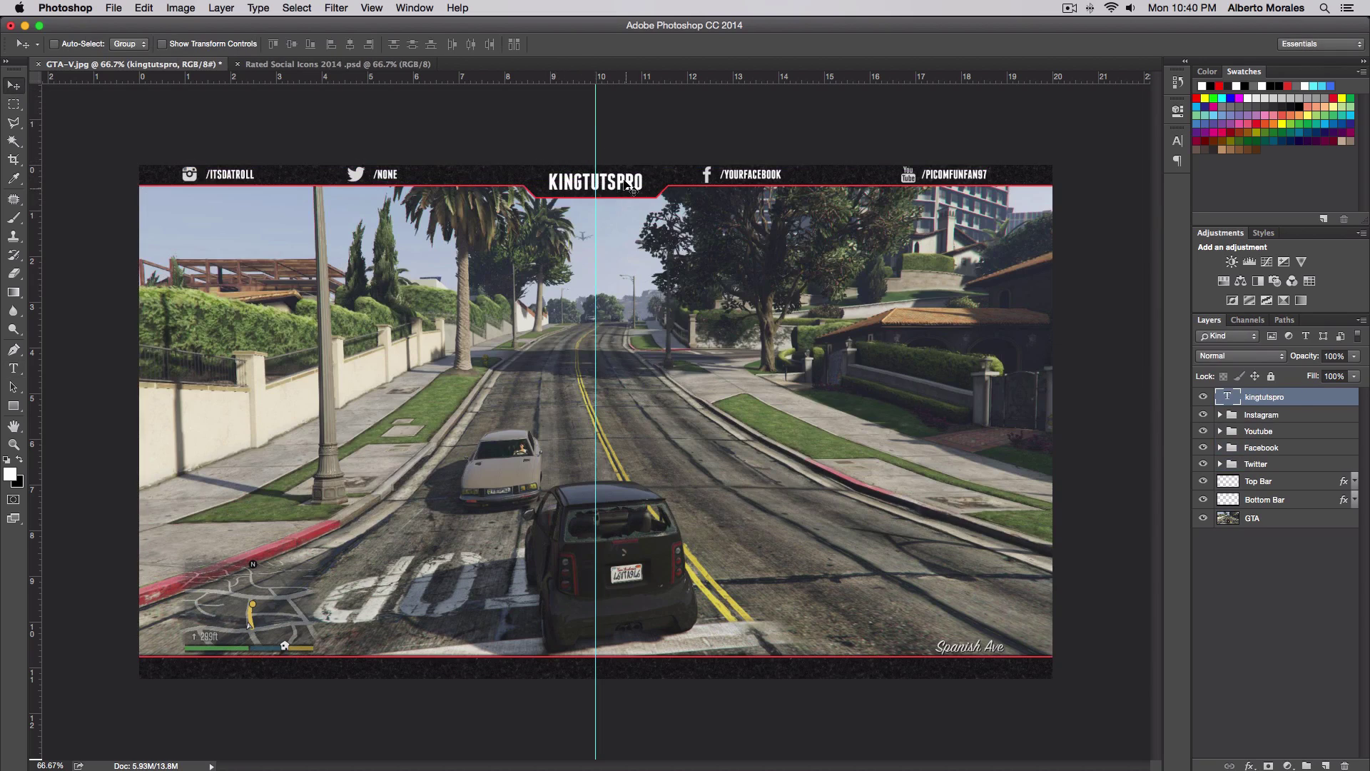
Step: Give the title a drop shadow with distance 3 and angle 90°
double_click(1315, 405)
left_click_drag(1074, 182, 974, 155)
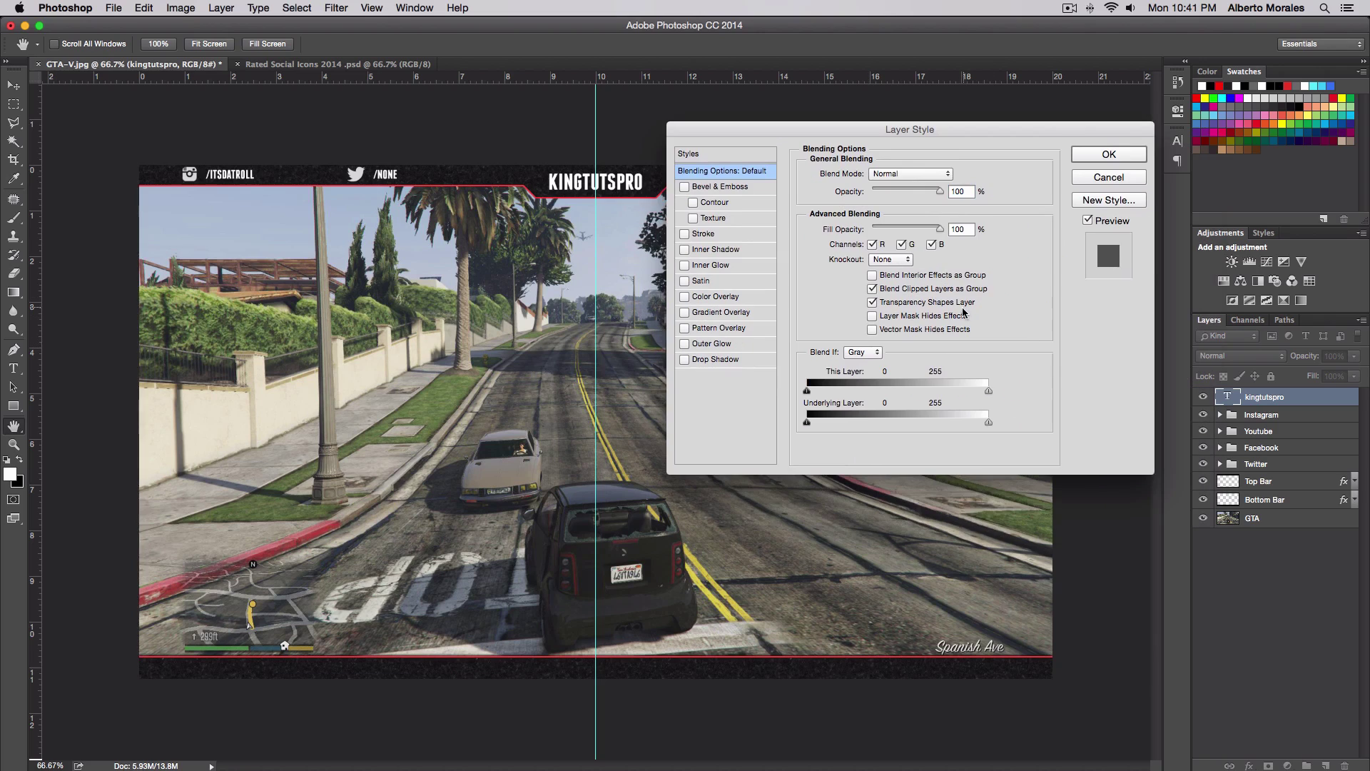
left_click(710, 359)
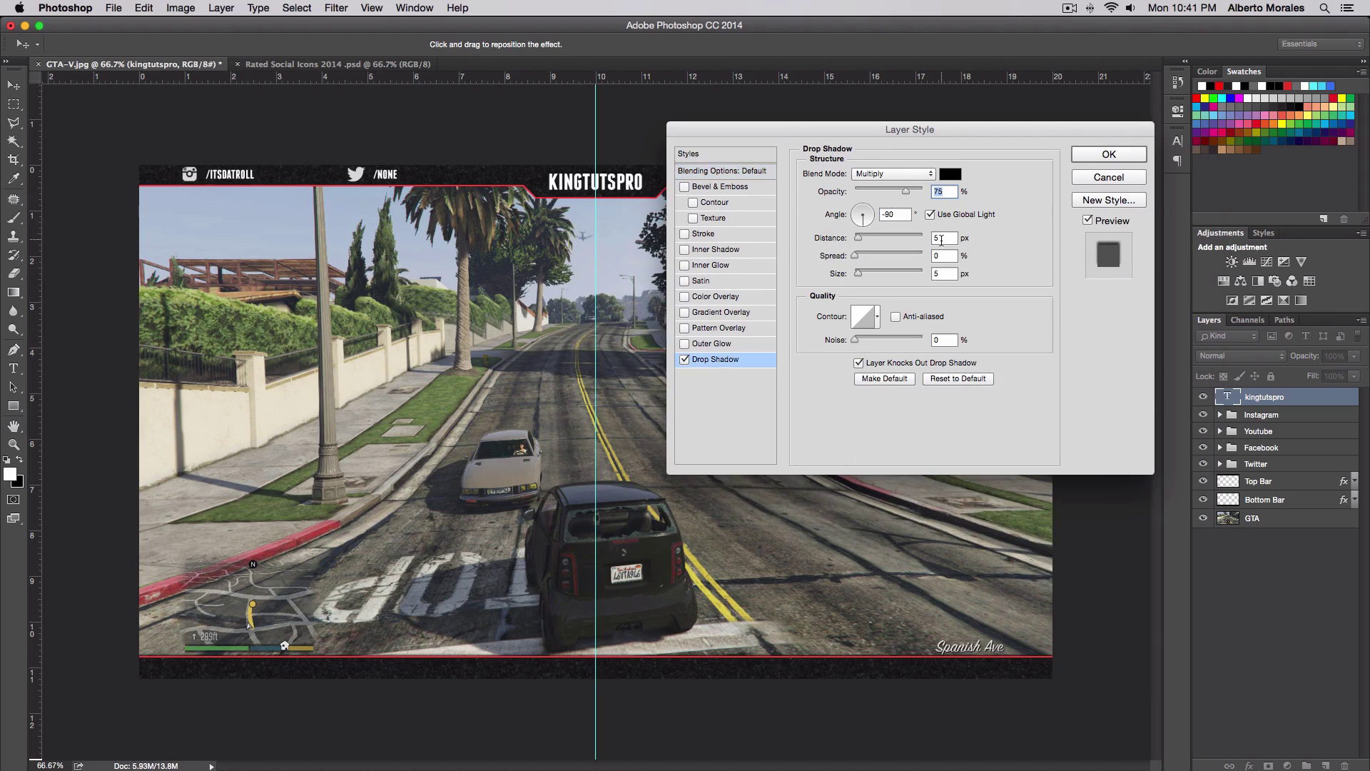
key("Tab")
key("shift+Tab")
type("90")
left_click(1109, 154)
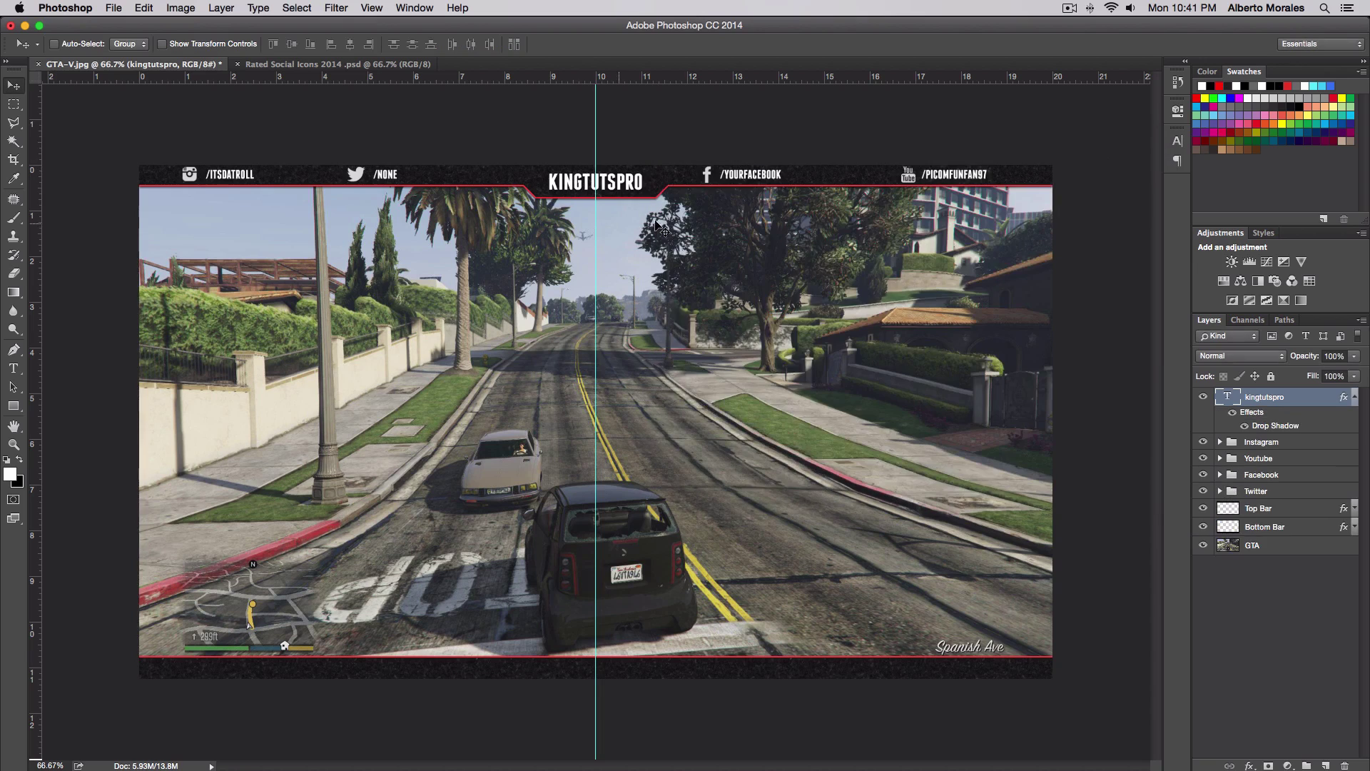
Step: Add a new empty layer named Webcam
left_click(1297, 620)
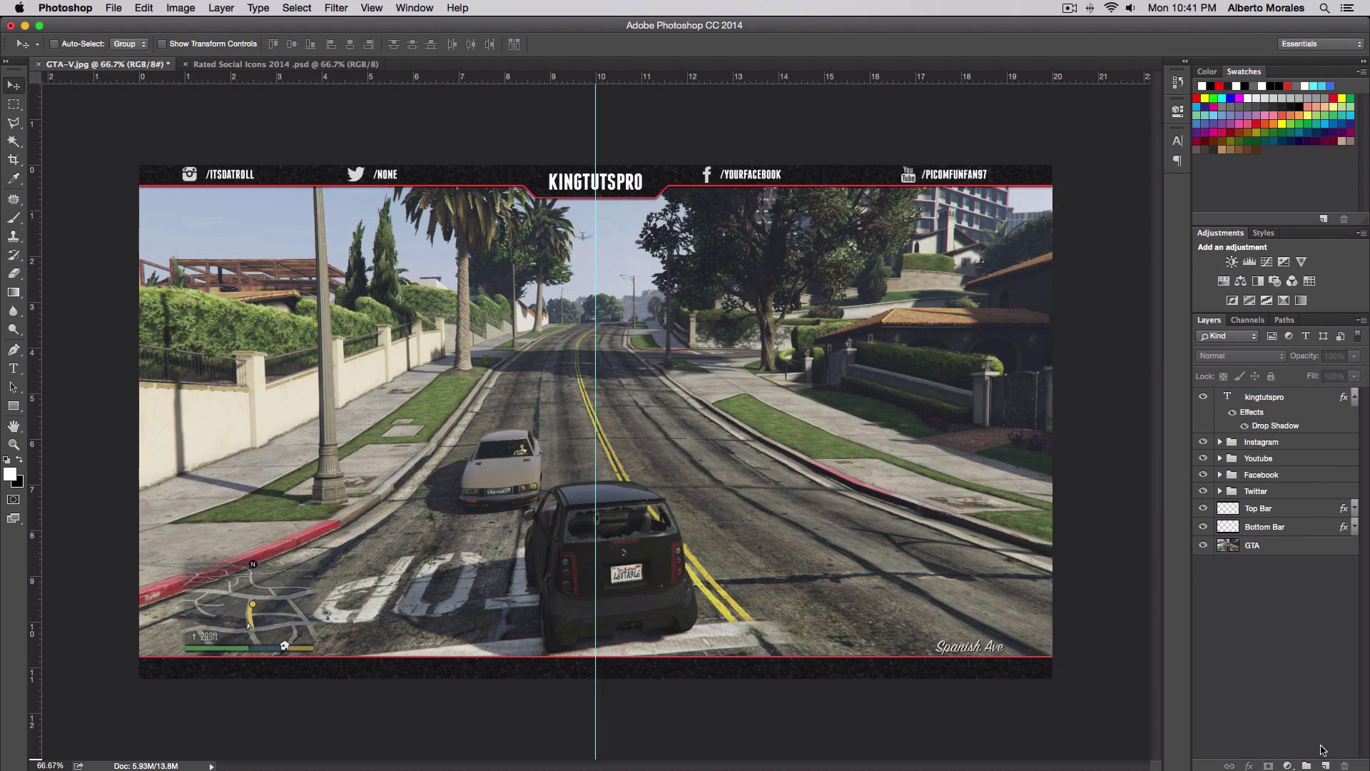
left_click(1324, 765)
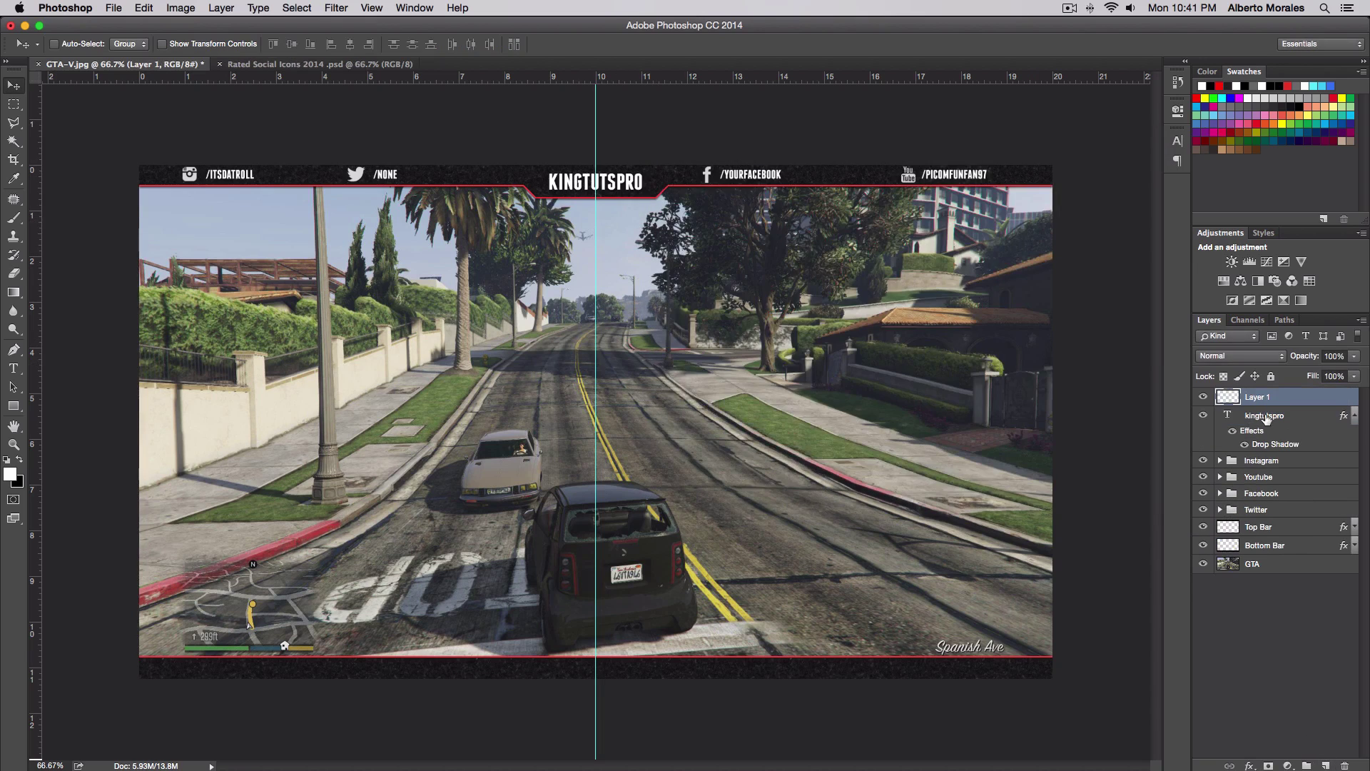
double_click(1261, 397)
type("Webcam")
key("Return")
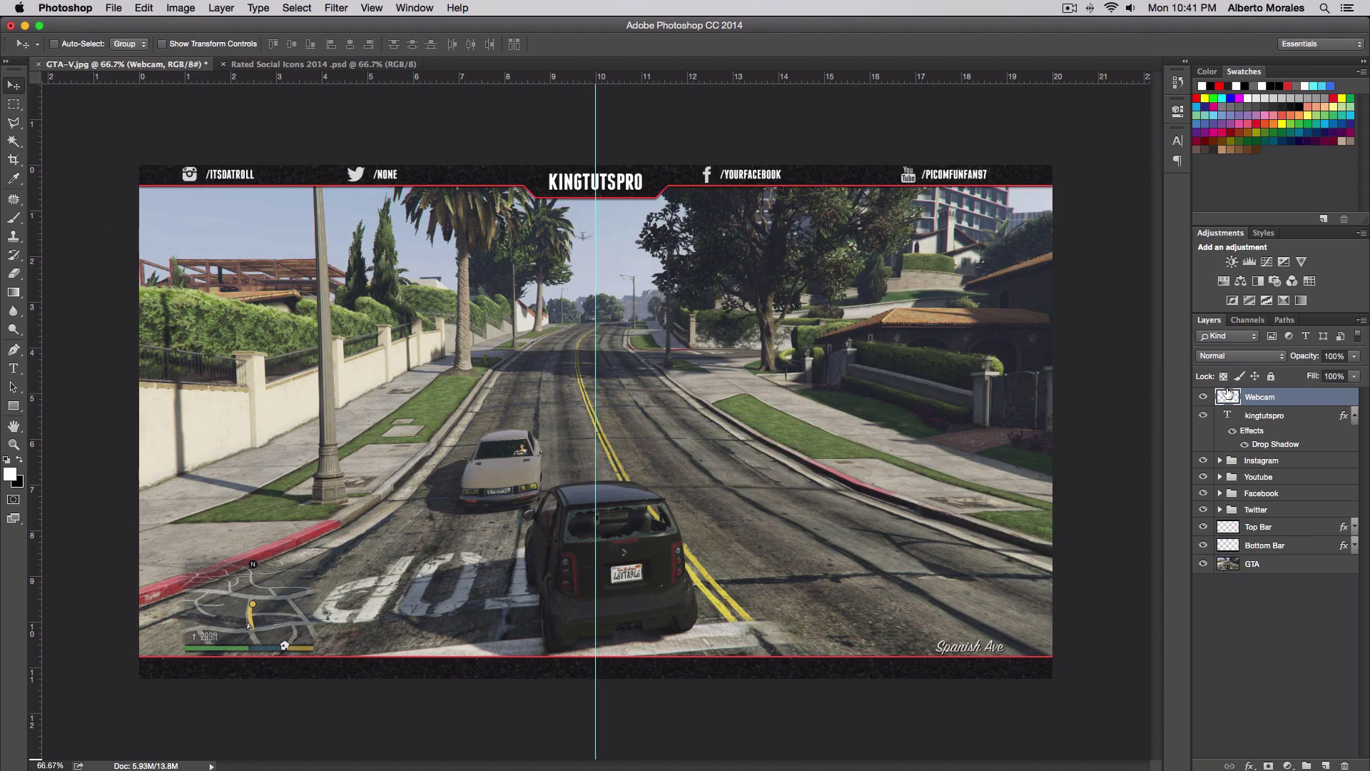
Step: Fill a rectangular area at the upper left of the gameplay with black
left_click(14, 105)
left_click_drag(180, 220, 372, 338)
key("d")
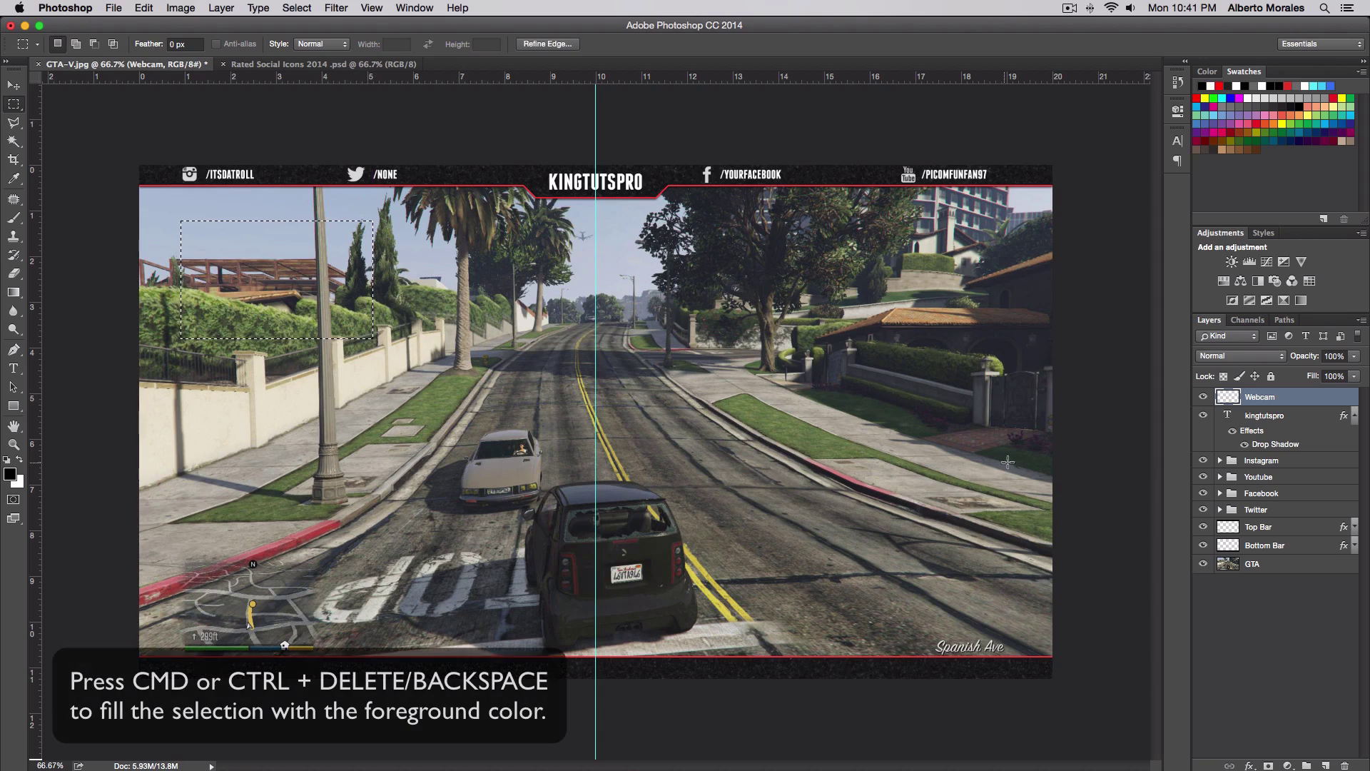
key("super+BackSpace")
key("super+d")
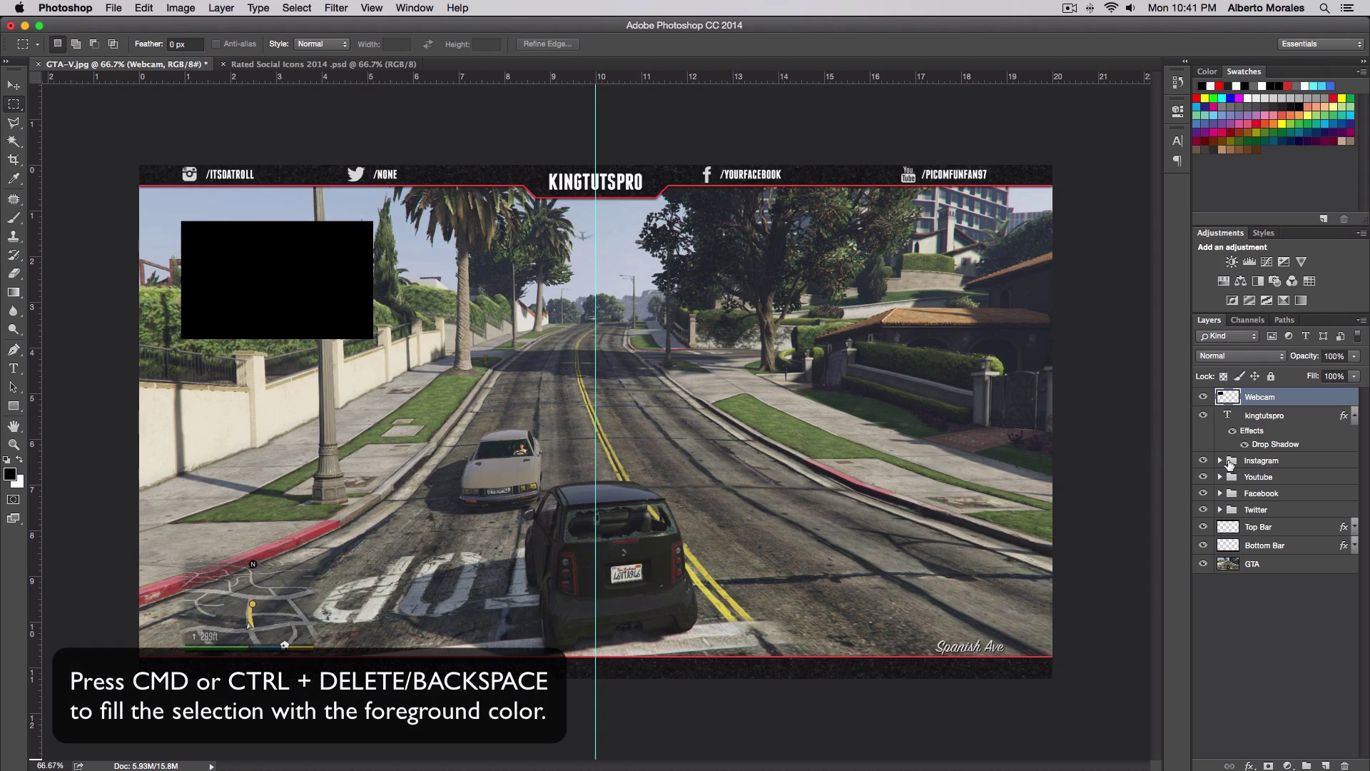
Step: Copy the Top Bar layer style and paste it onto the Webcam layer
right_click(1286, 527)
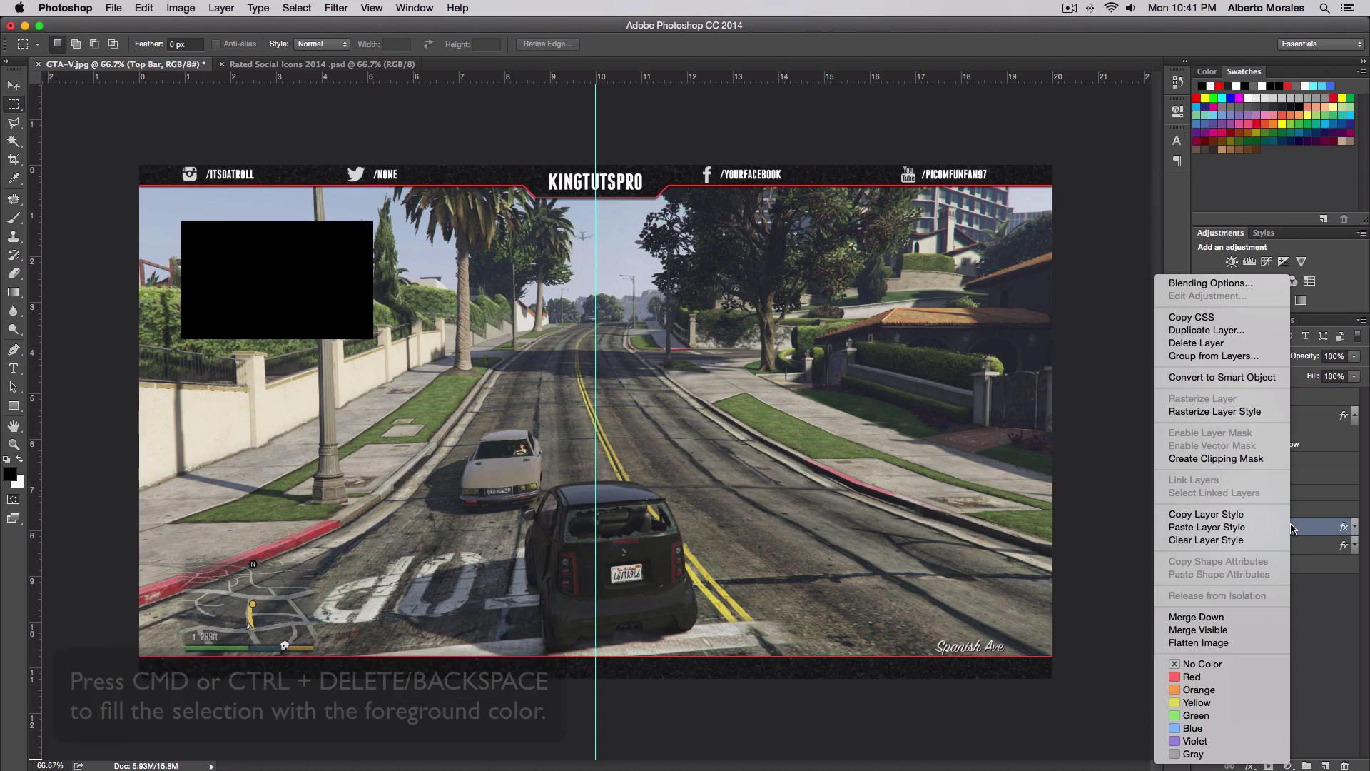
left_click(1204, 517)
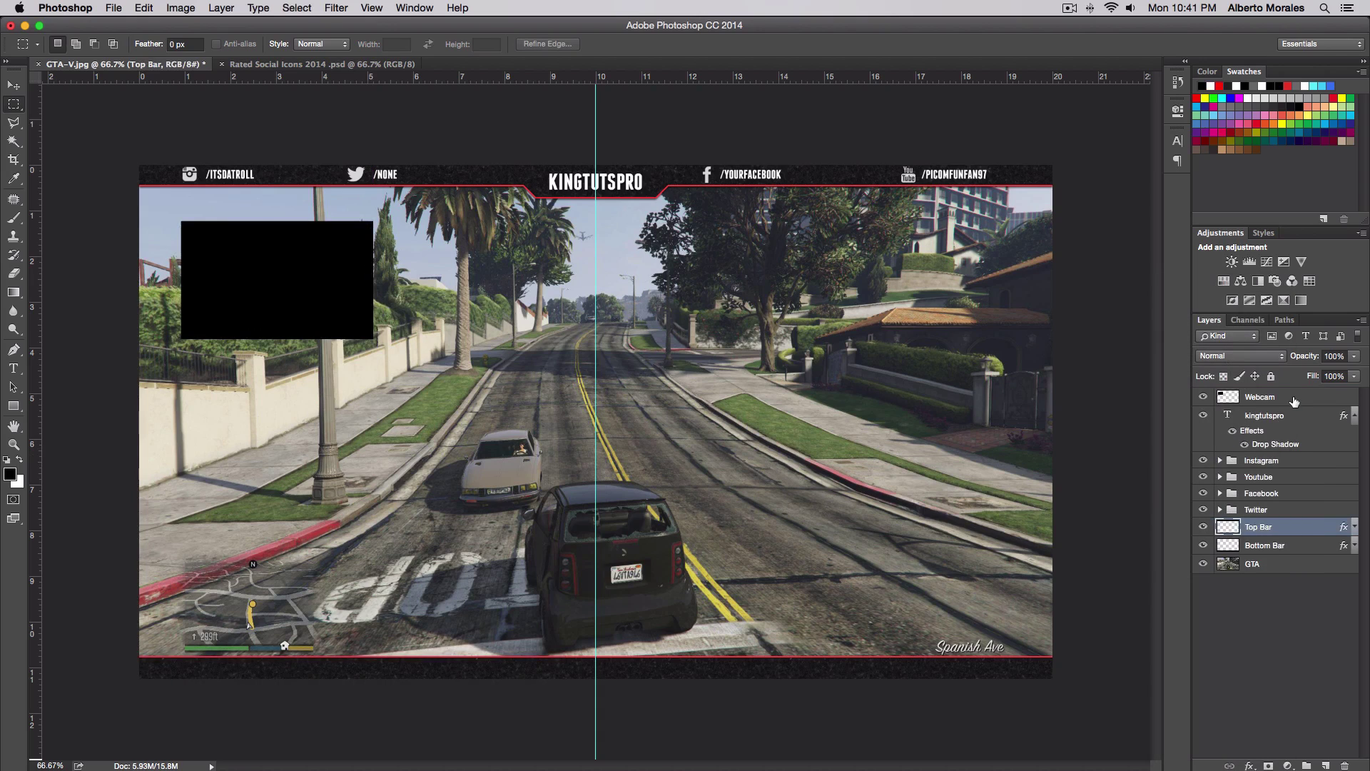
right_click(1293, 402)
left_click(1238, 528)
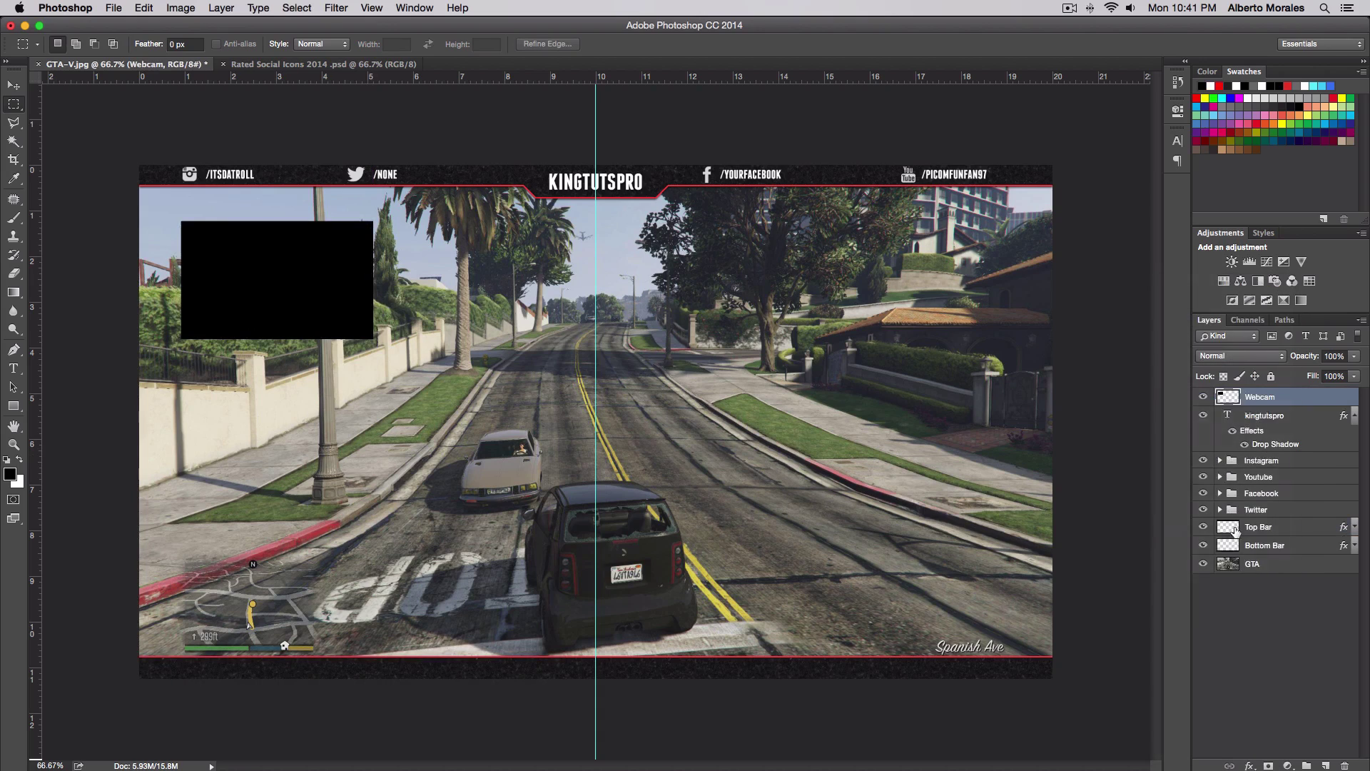
Step: Duplicate the KINGTUTSPRO title into the bottom bar and change its text to 'subscribe'
key("v")
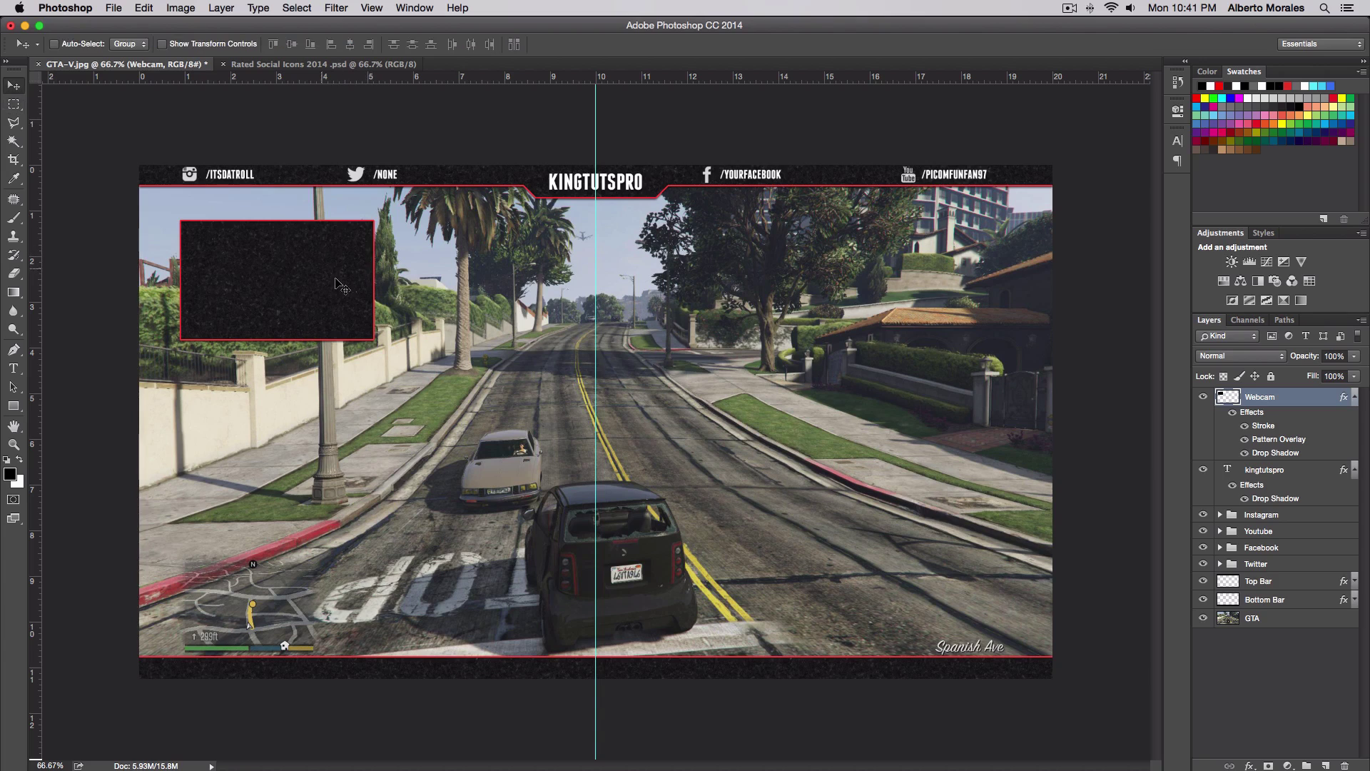
key("t")
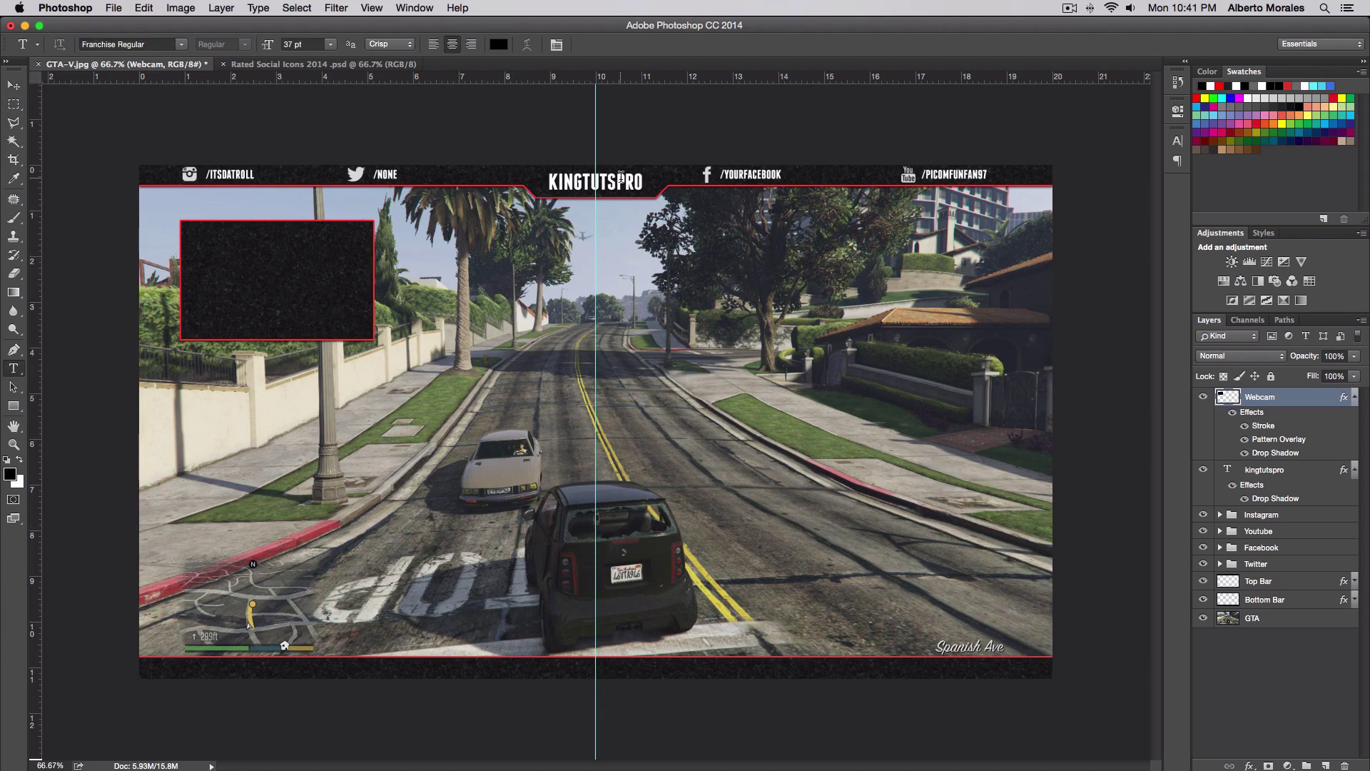
key("v")
left_click(1264, 470)
left_click_drag(596, 182, 597, 671)
key("t")
left_click(599, 671)
key("super+a")
type("subsrcibe")
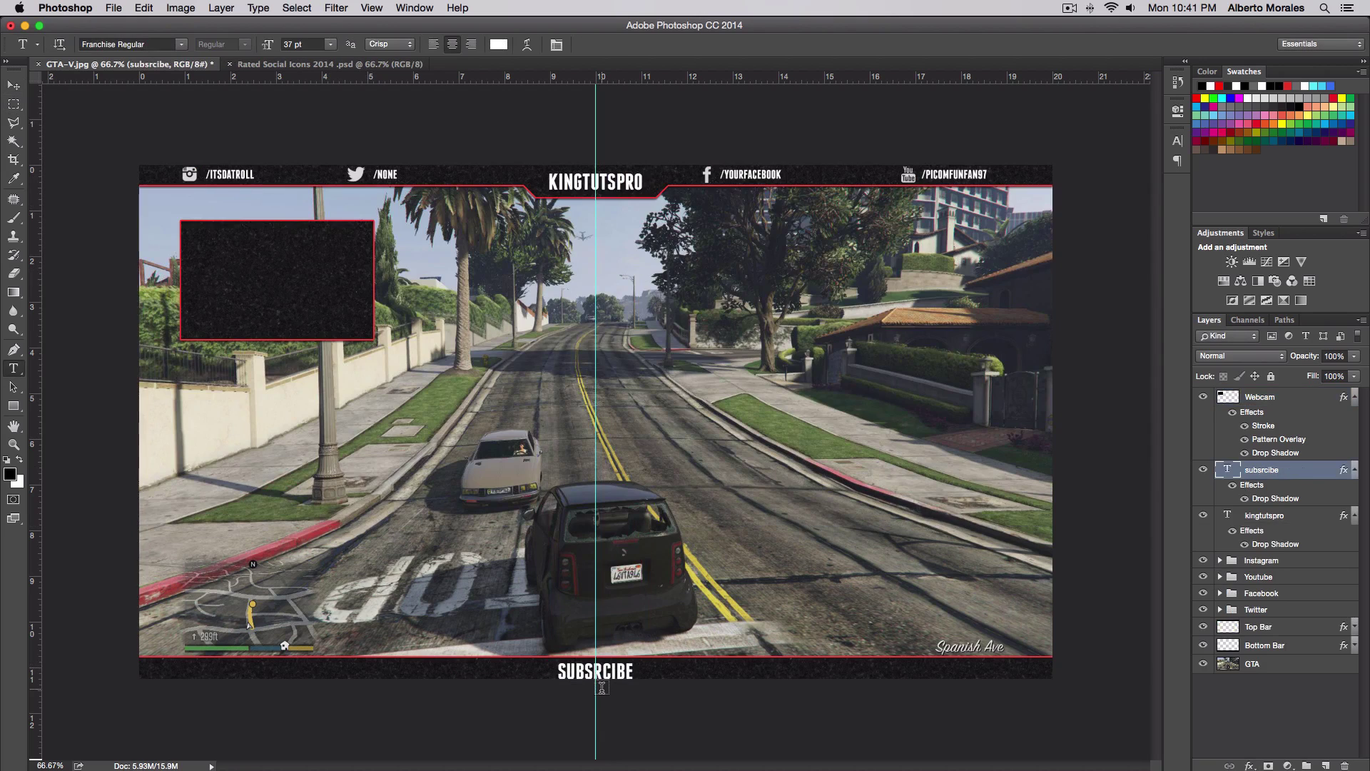
double_click(615, 669)
type("subscribe")
key("super+Return")
key("v")
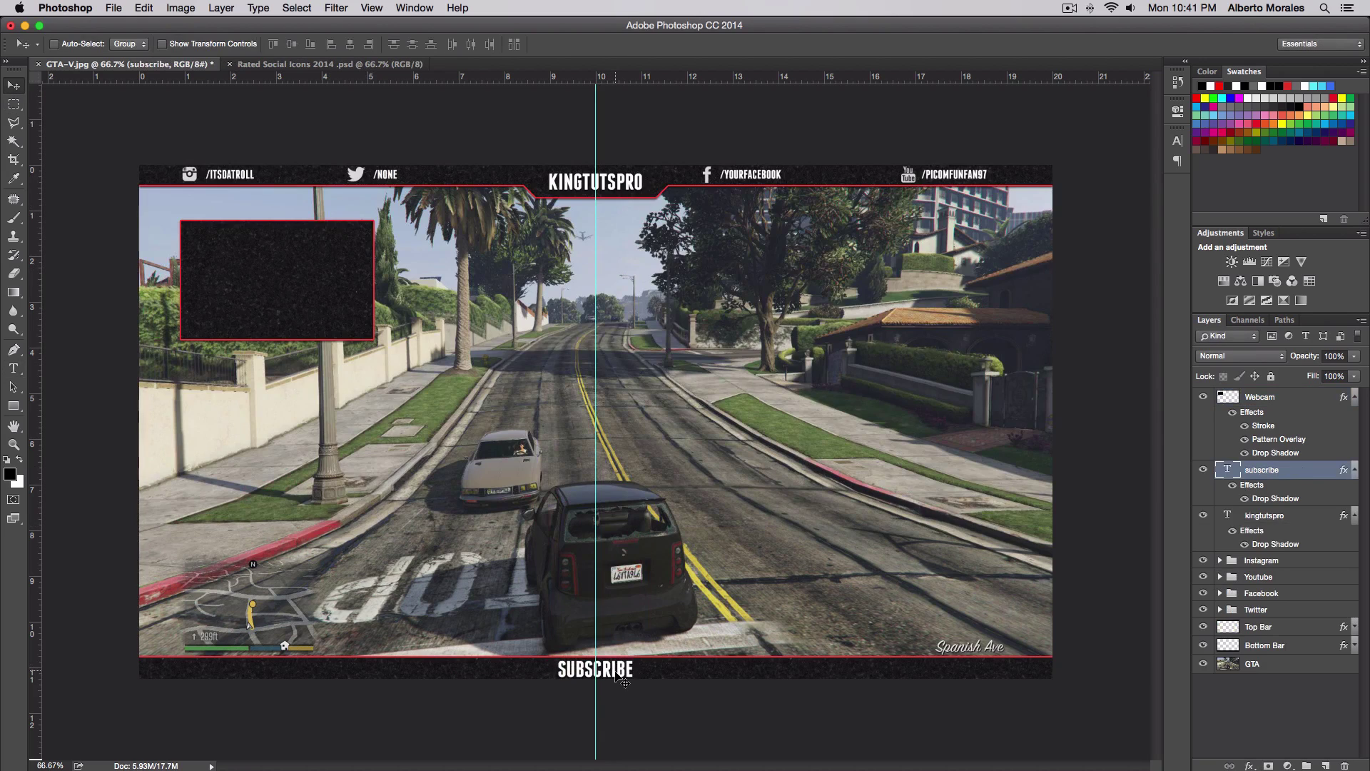